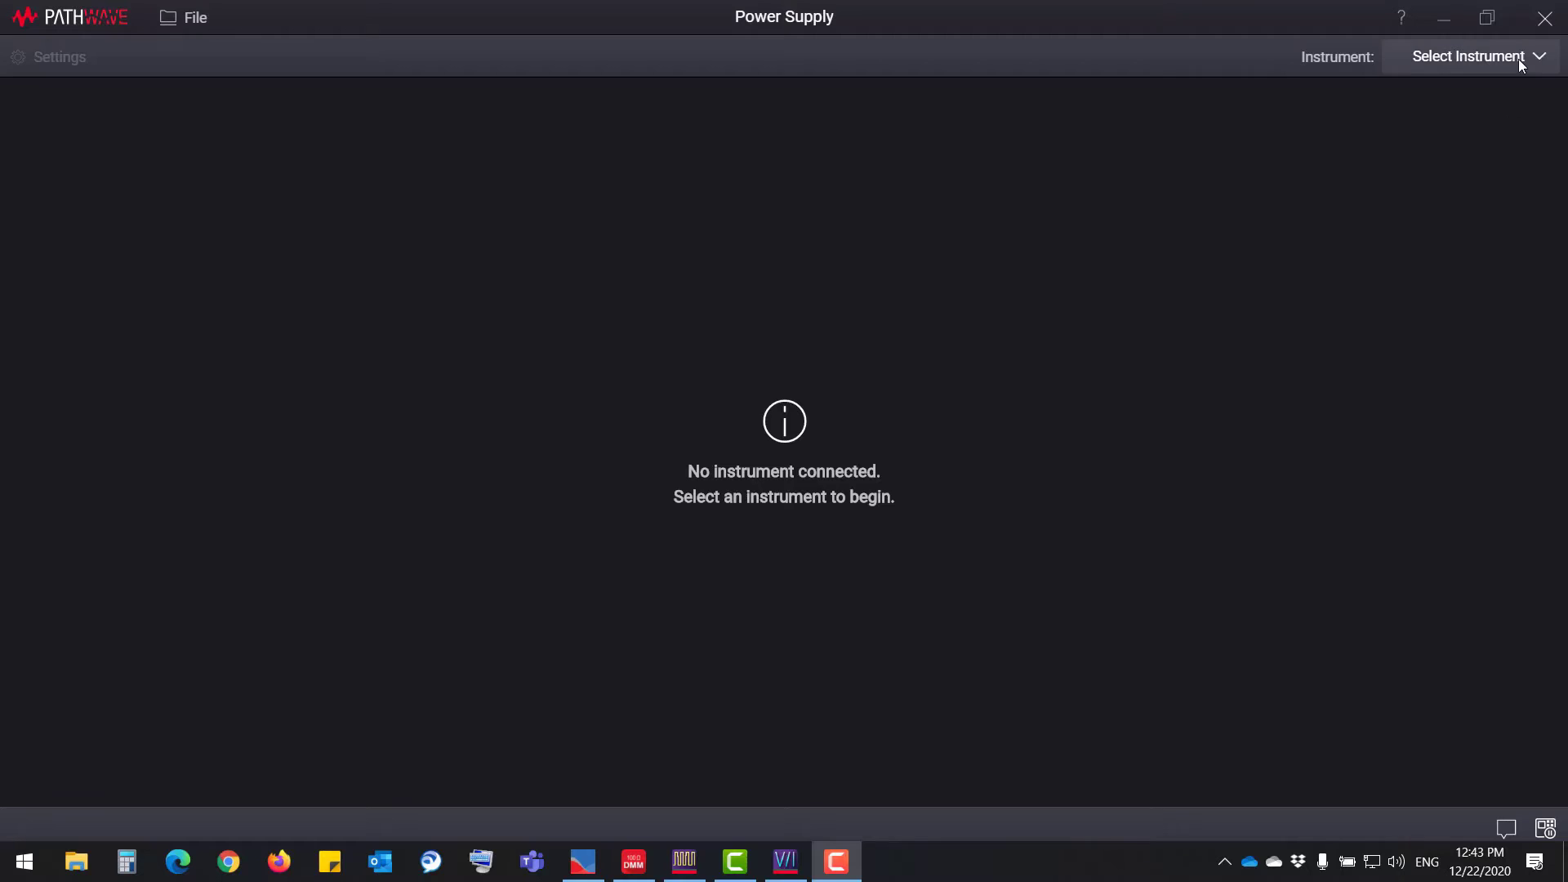
# Connect the EDU36311A power supply and expand all three channels' protection settings
pyautogui.click(1522, 66)
pyautogui.scroll(-3, 1307, 310)
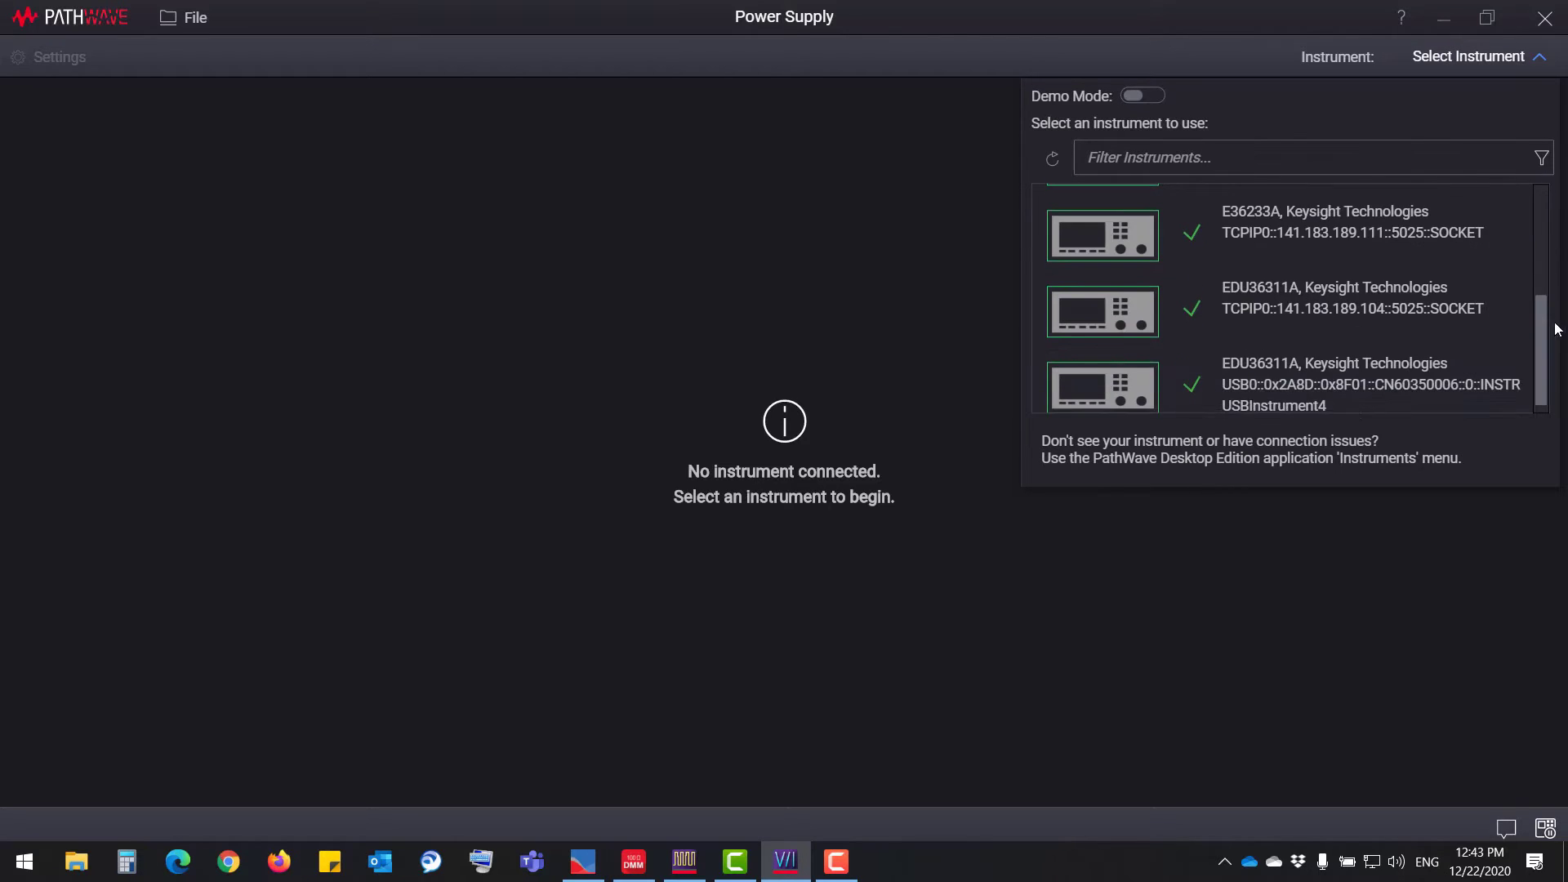
pyautogui.click(1225, 304)
pyautogui.click(61, 625)
pyautogui.click(584, 625)
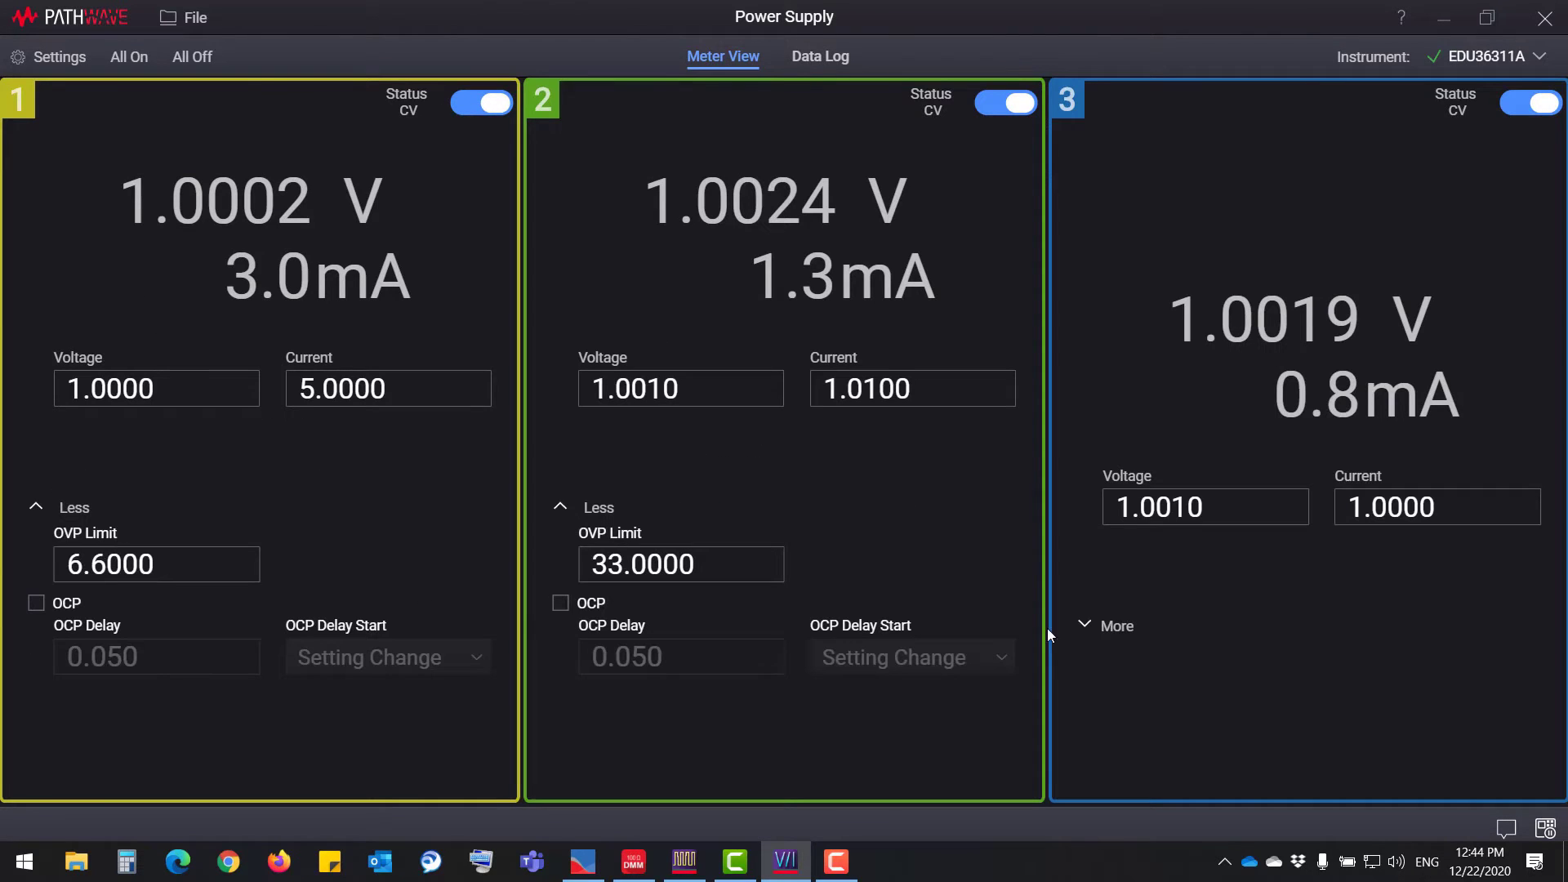
pyautogui.click(1109, 626)
# Set channel 1 to 5 V and channel 3 to 12.001 V in the source settings
pyautogui.click(49, 57)
pyautogui.click(182, 329)
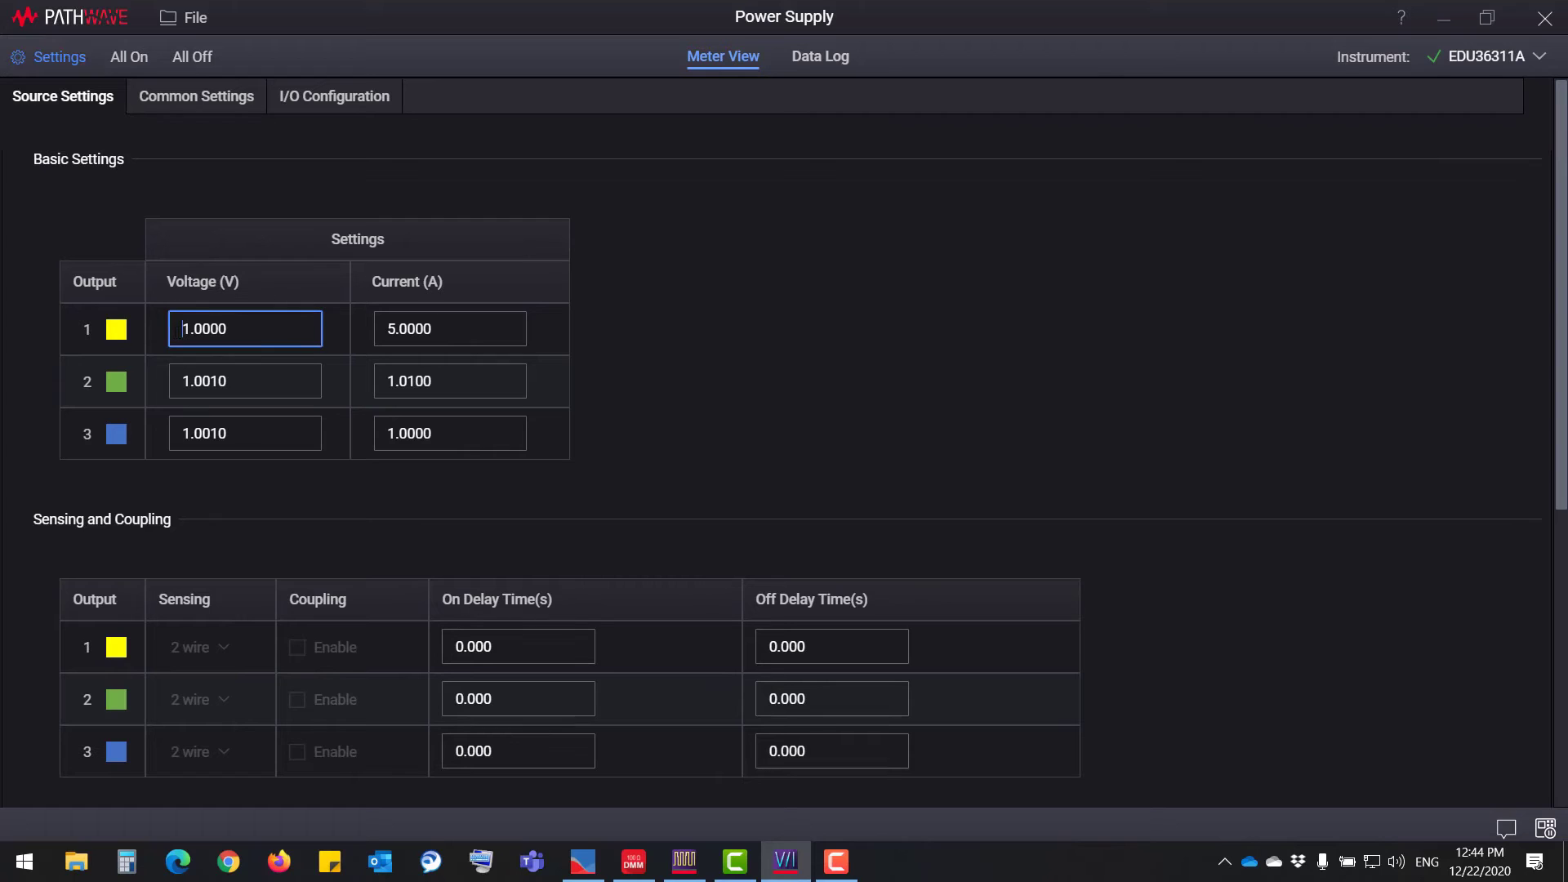
pyautogui.write('5')
pyautogui.click(189, 432)
pyautogui.write('2')
pyautogui.click(720, 428)
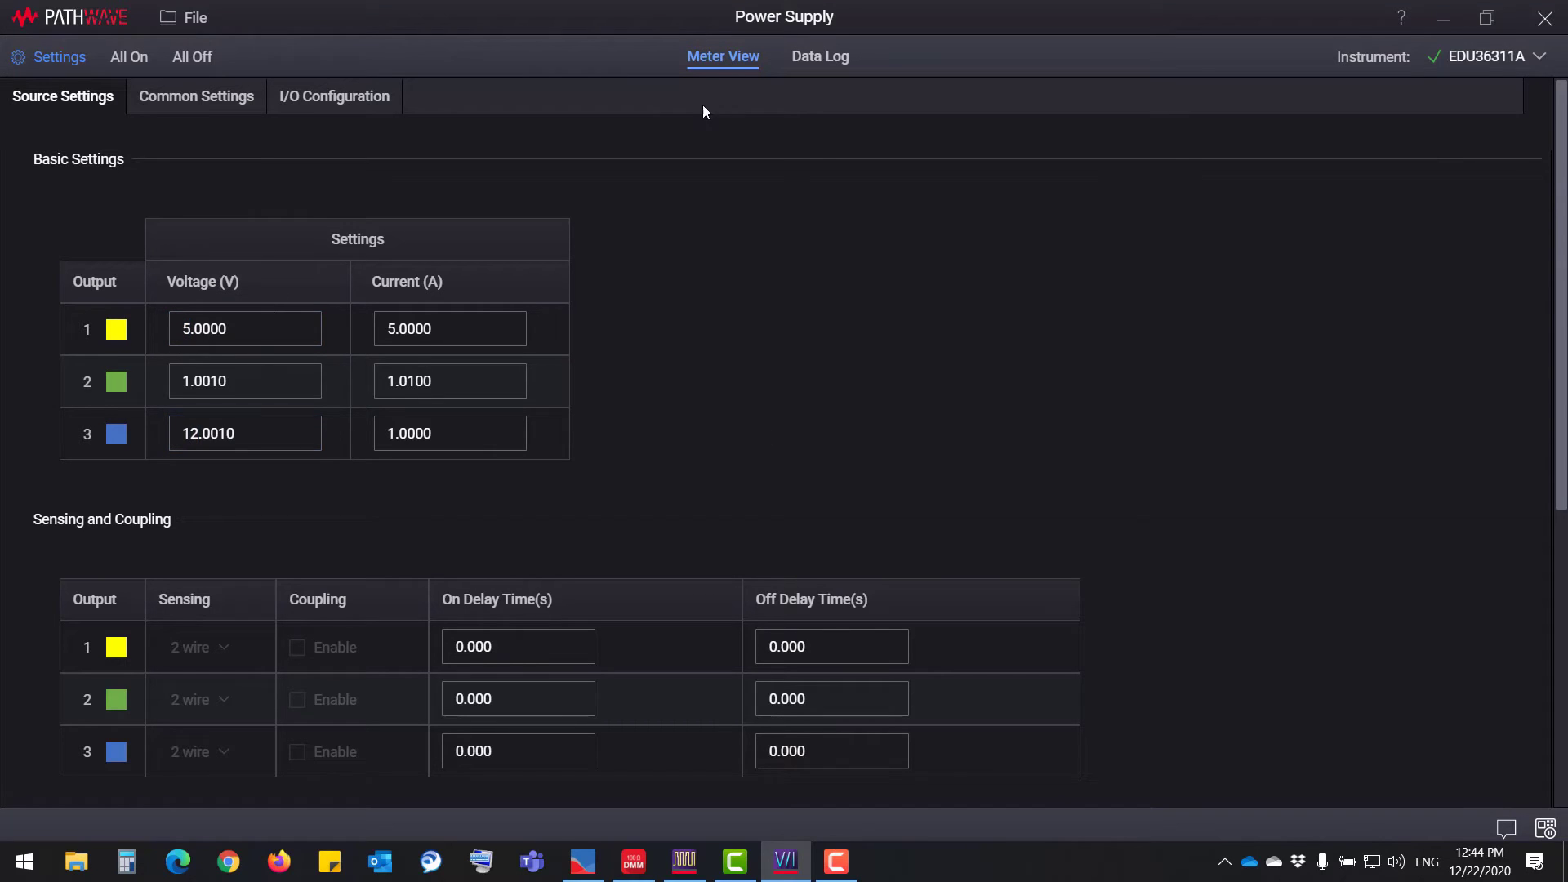
pyautogui.click(53, 62)
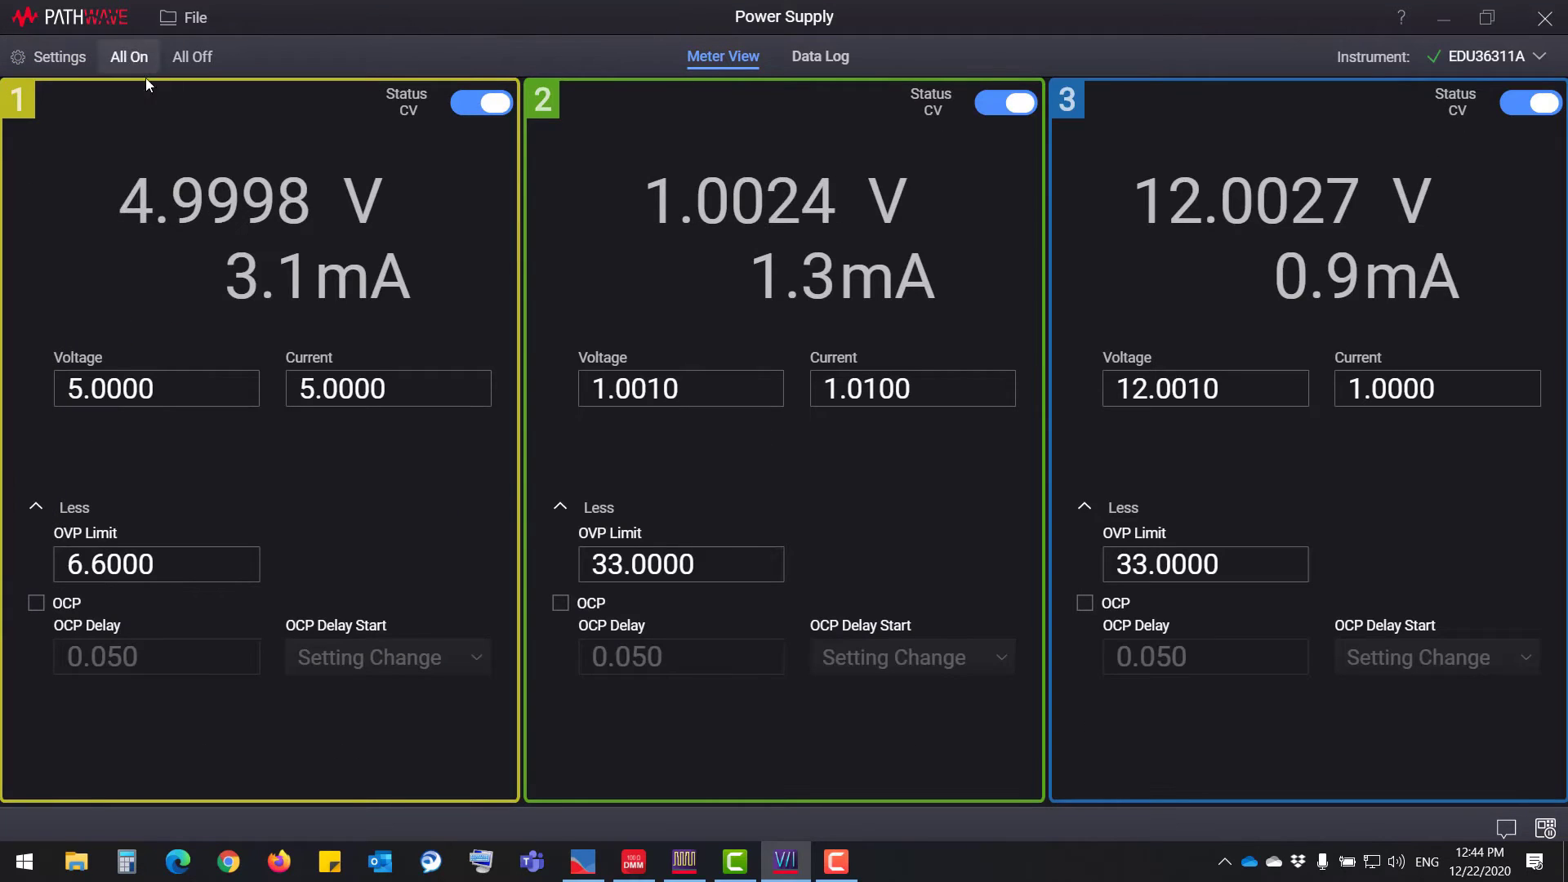
# Log the channel outputs on the data log graph with two markers and their reading table
pyautogui.click(826, 70)
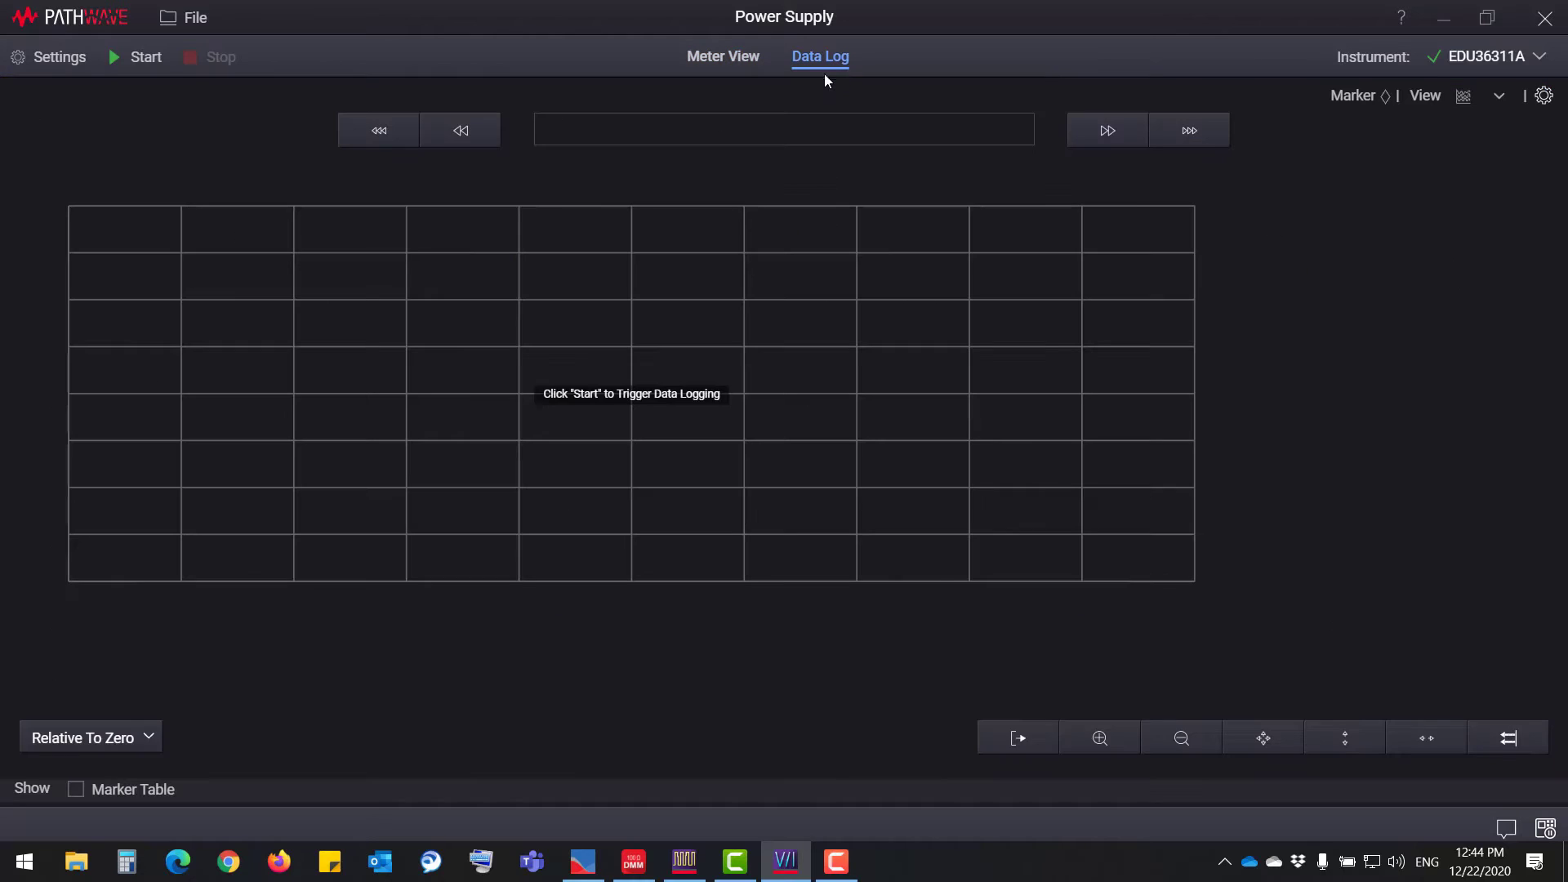
pyautogui.click(145, 65)
pyautogui.click(1385, 96)
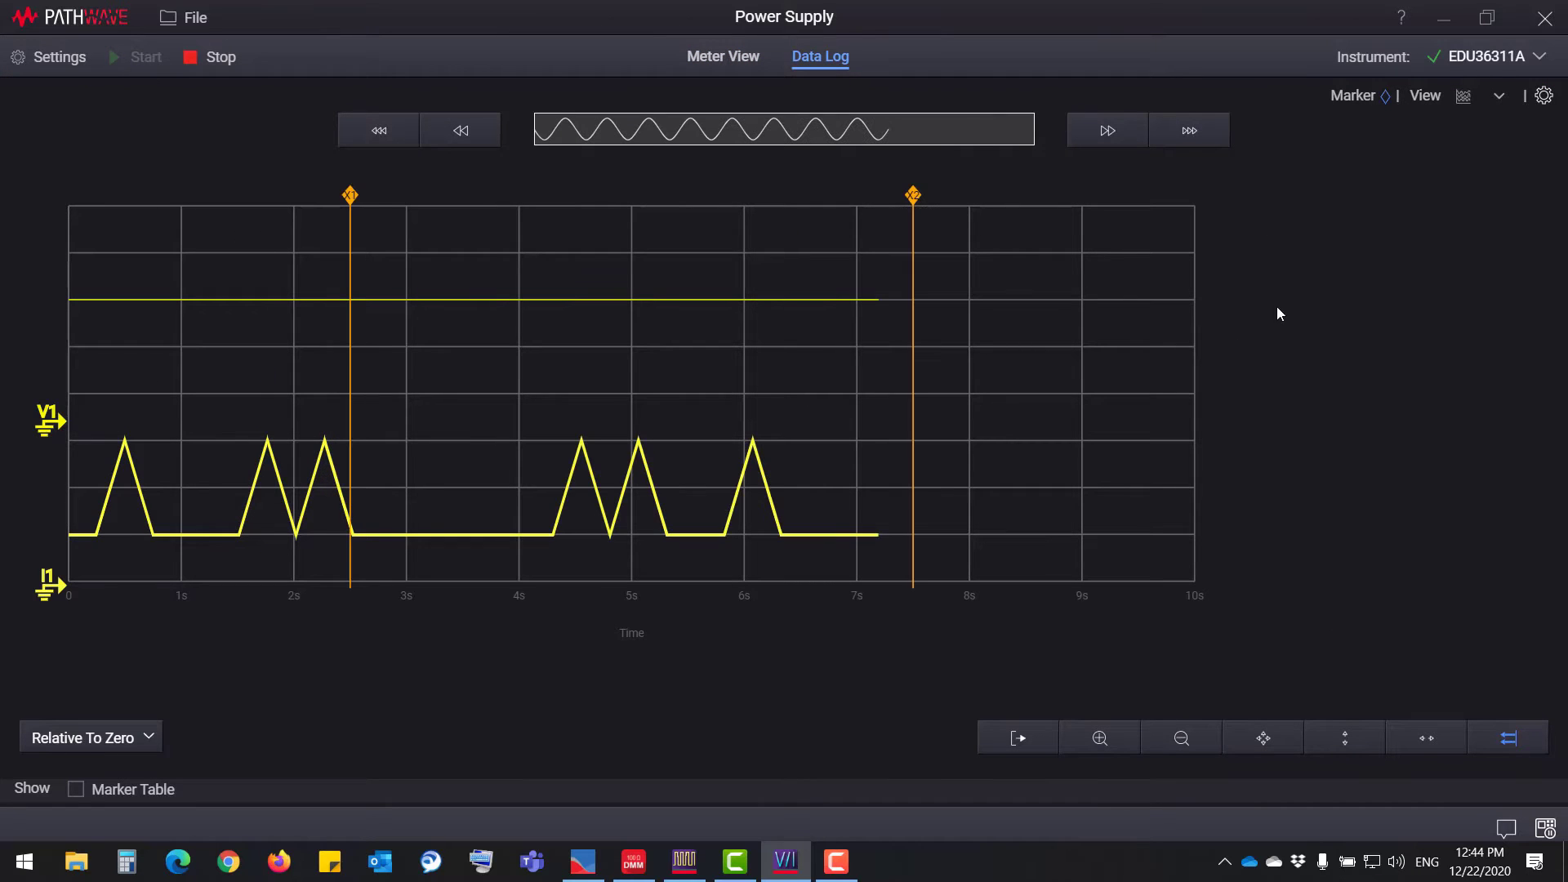
pyautogui.click(75, 789)
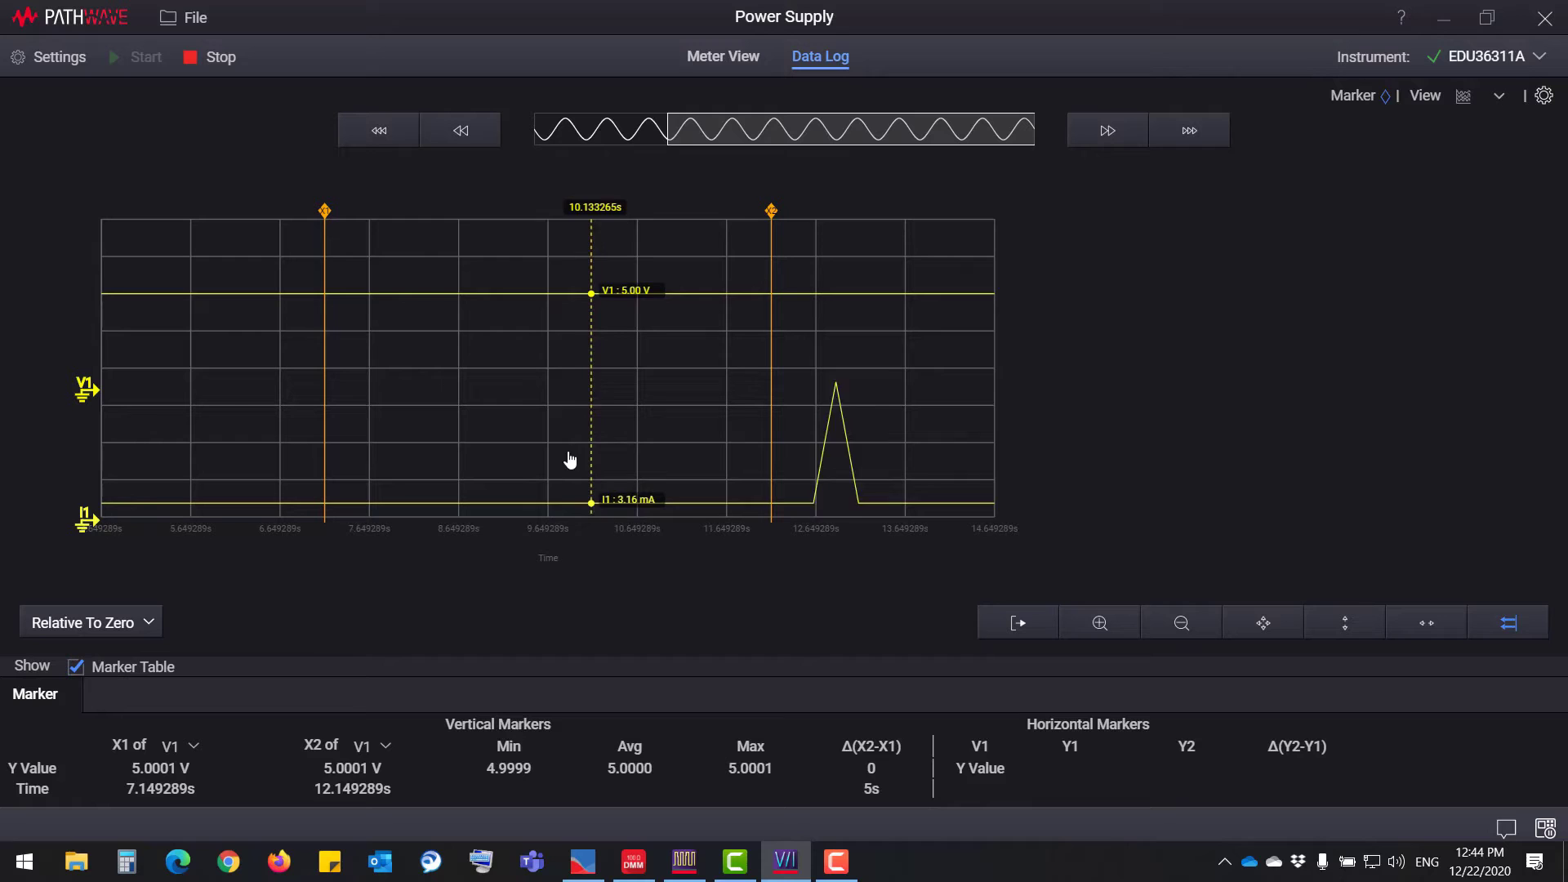
pyautogui.click(721, 59)
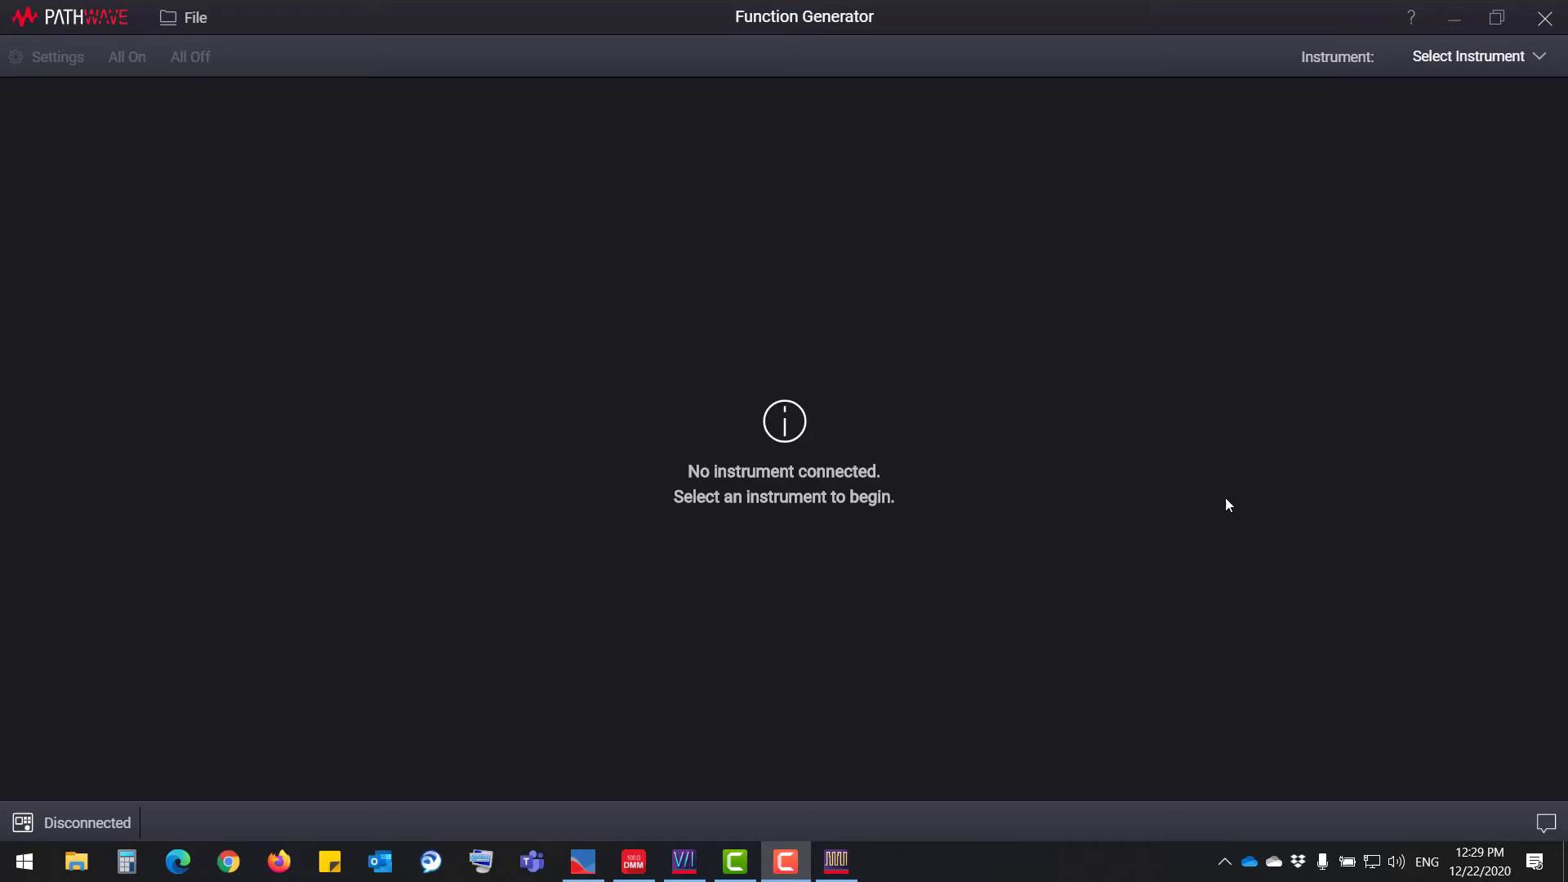
# Connect the EDU33212A function generator and turn off both channel outputs
pyautogui.click(1496, 63)
pyautogui.click(1365, 379)
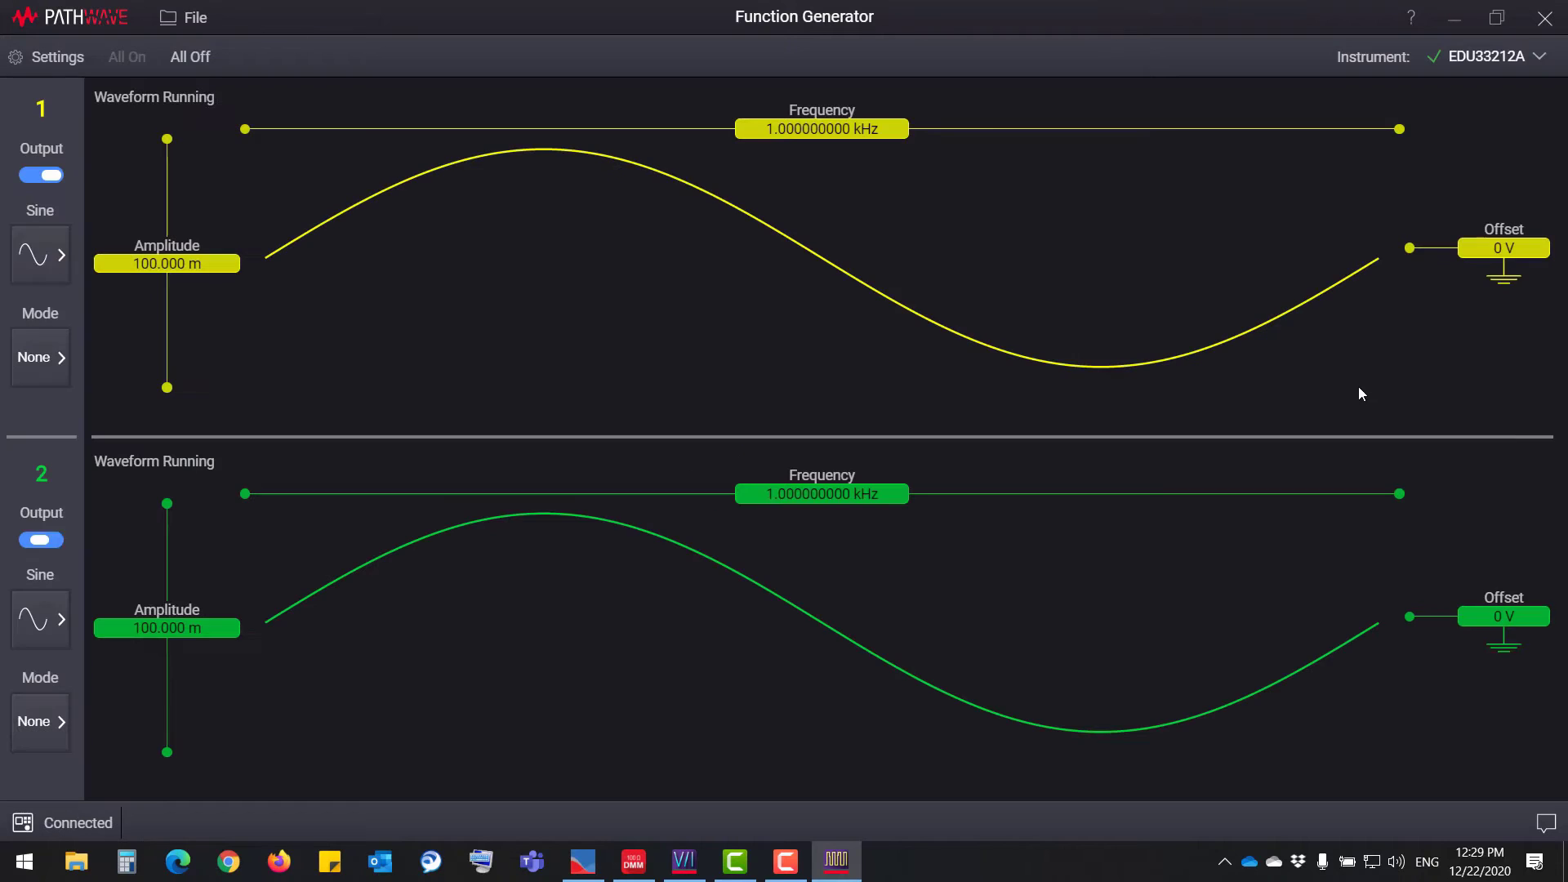
pyautogui.click(189, 56)
# Make channel 2 a square wave and apply AM modulation to channel 1
pyautogui.click(40, 255)
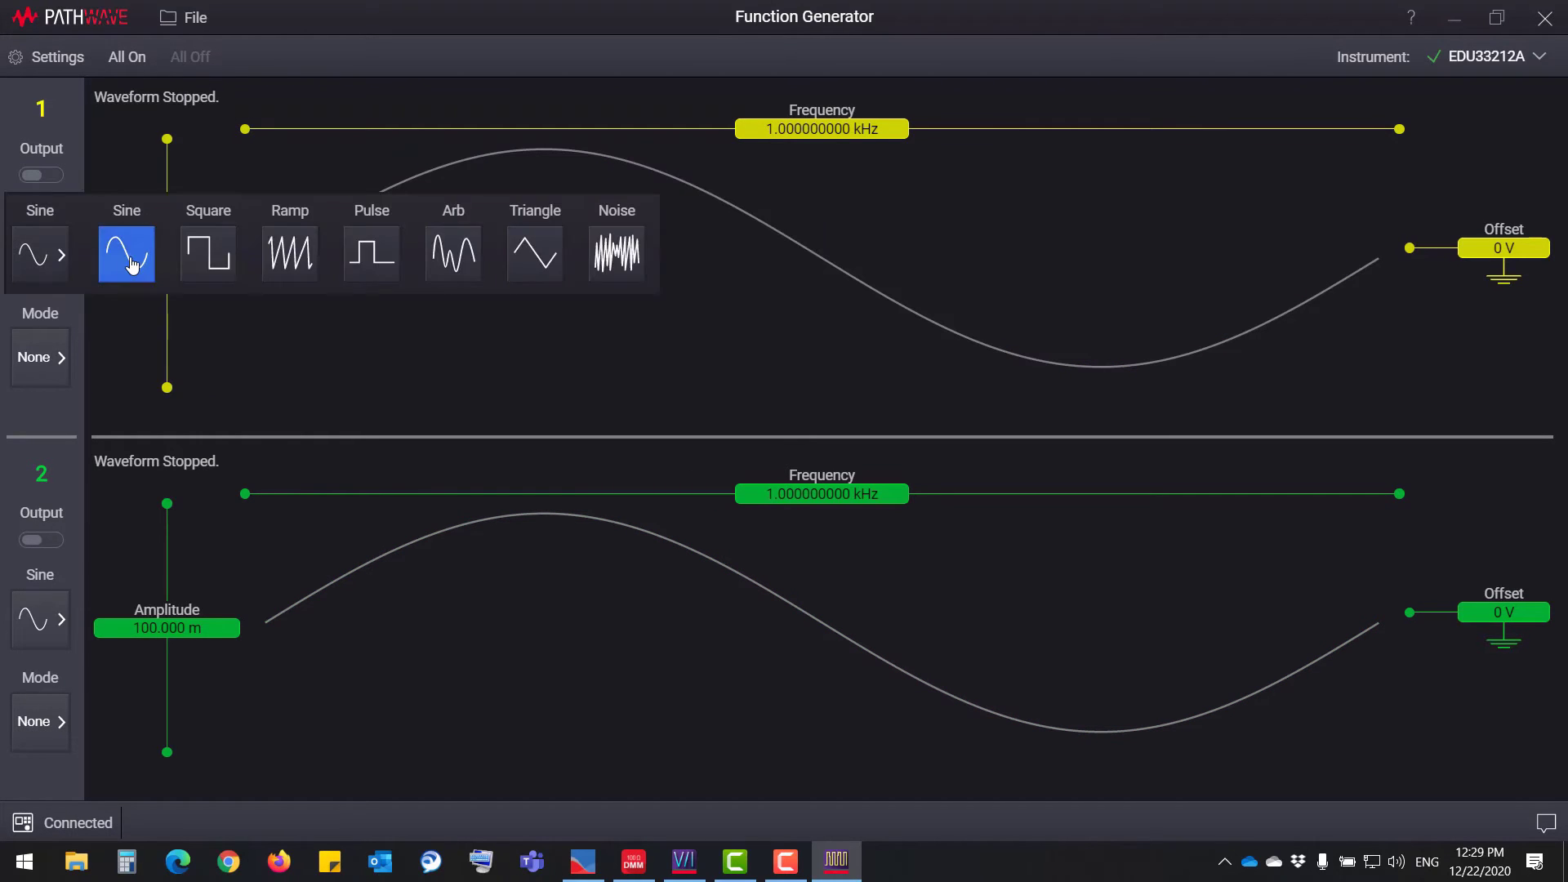
pyautogui.click(40, 619)
pyautogui.click(204, 620)
pyautogui.click(45, 357)
pyautogui.click(369, 355)
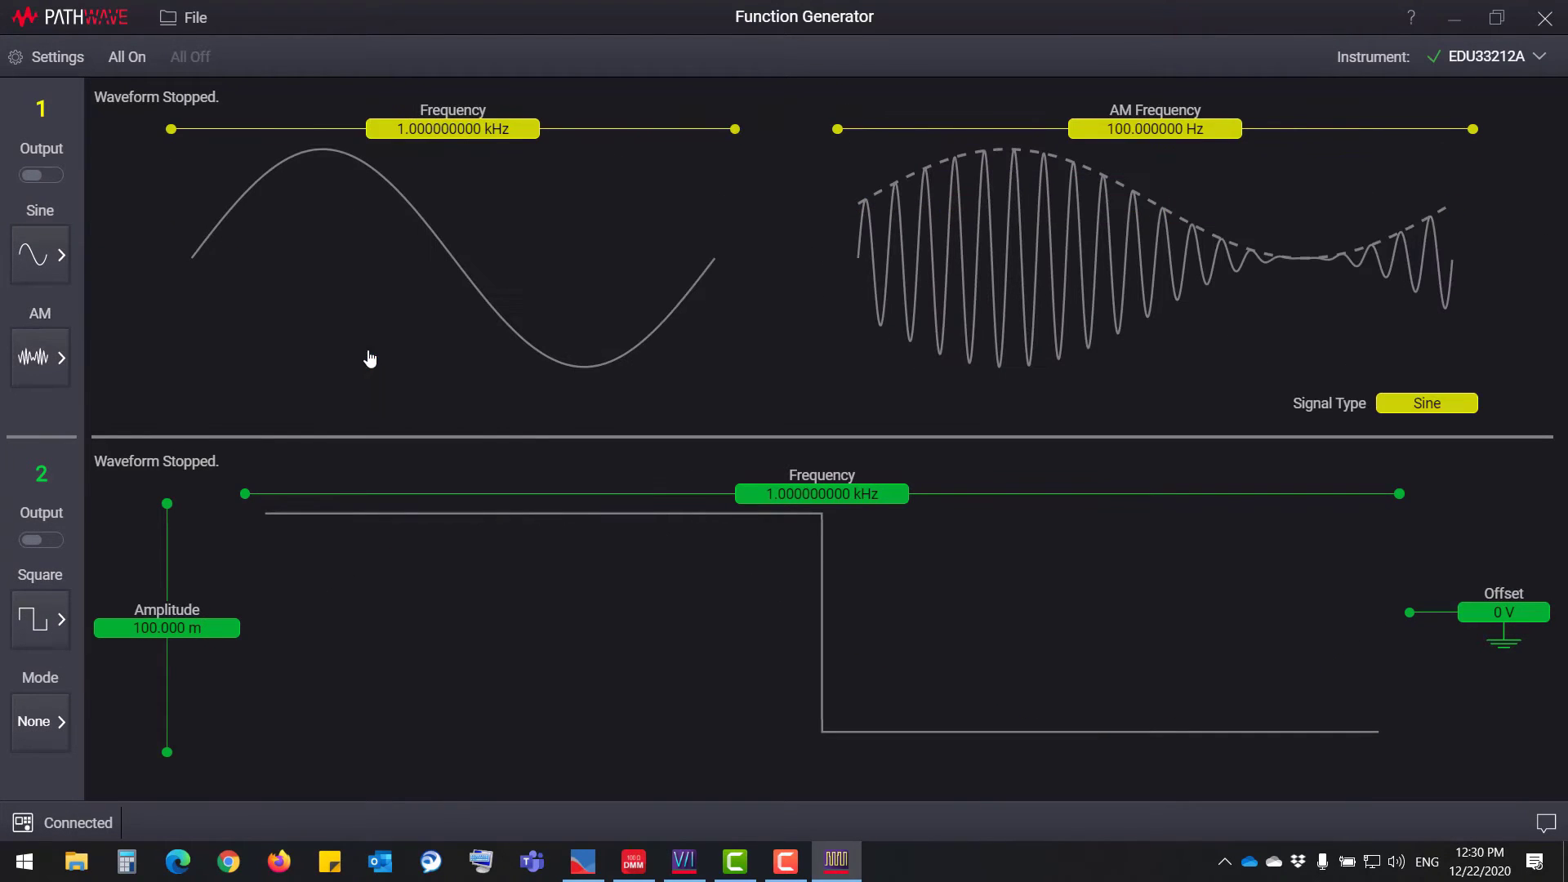
# Set channel 2's modulation to BPSK, passing through PM and FSK first
pyautogui.click(54, 723)
pyautogui.click(535, 719)
pyautogui.click(40, 723)
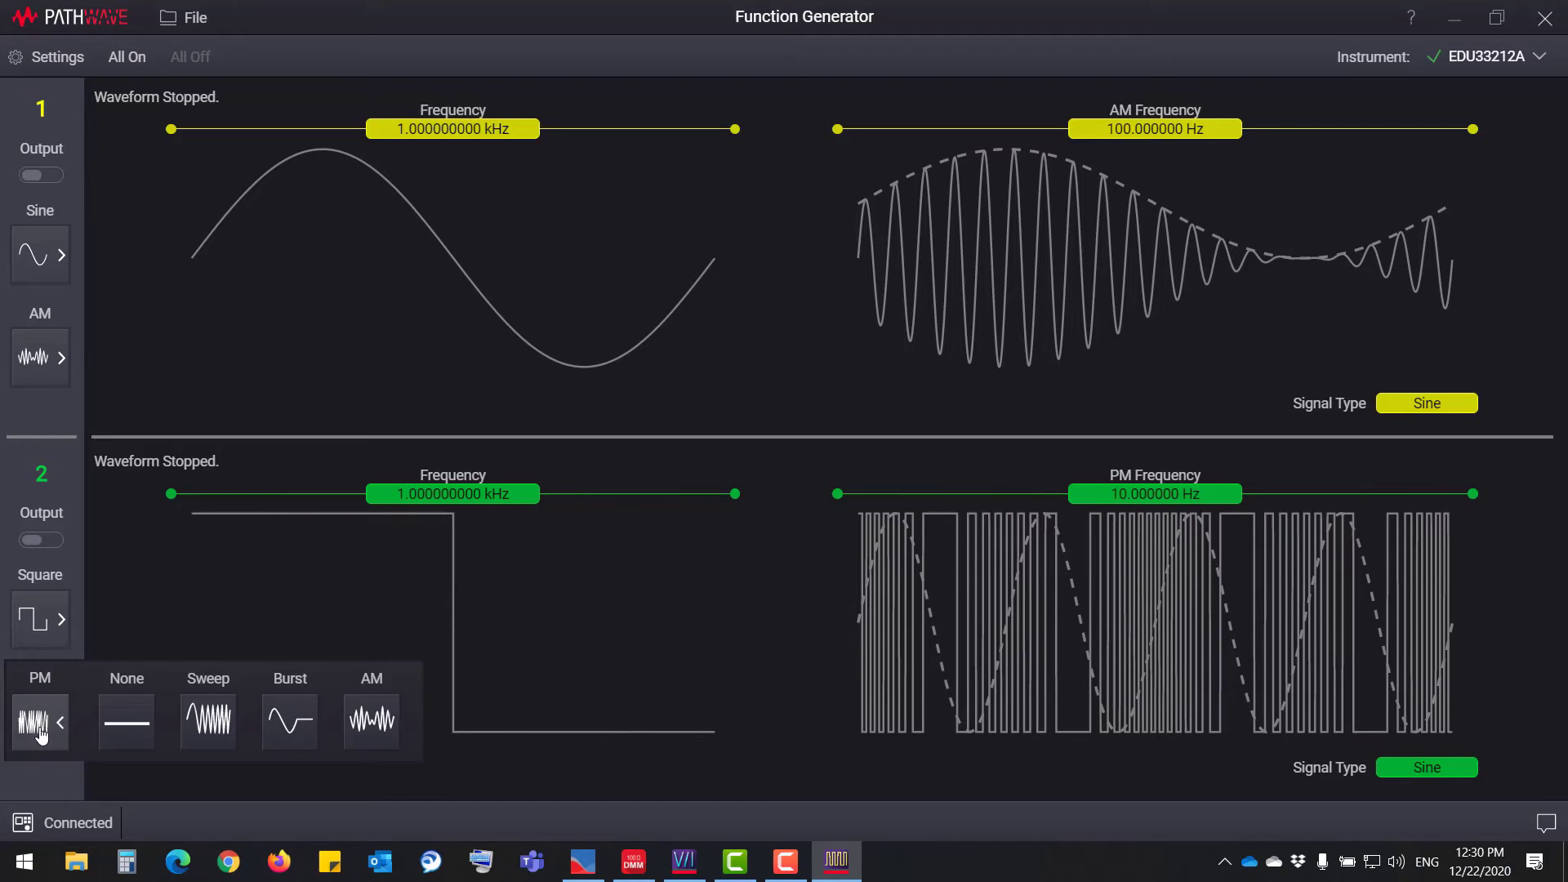
pyautogui.click(613, 720)
pyautogui.click(40, 722)
pyautogui.click(699, 720)
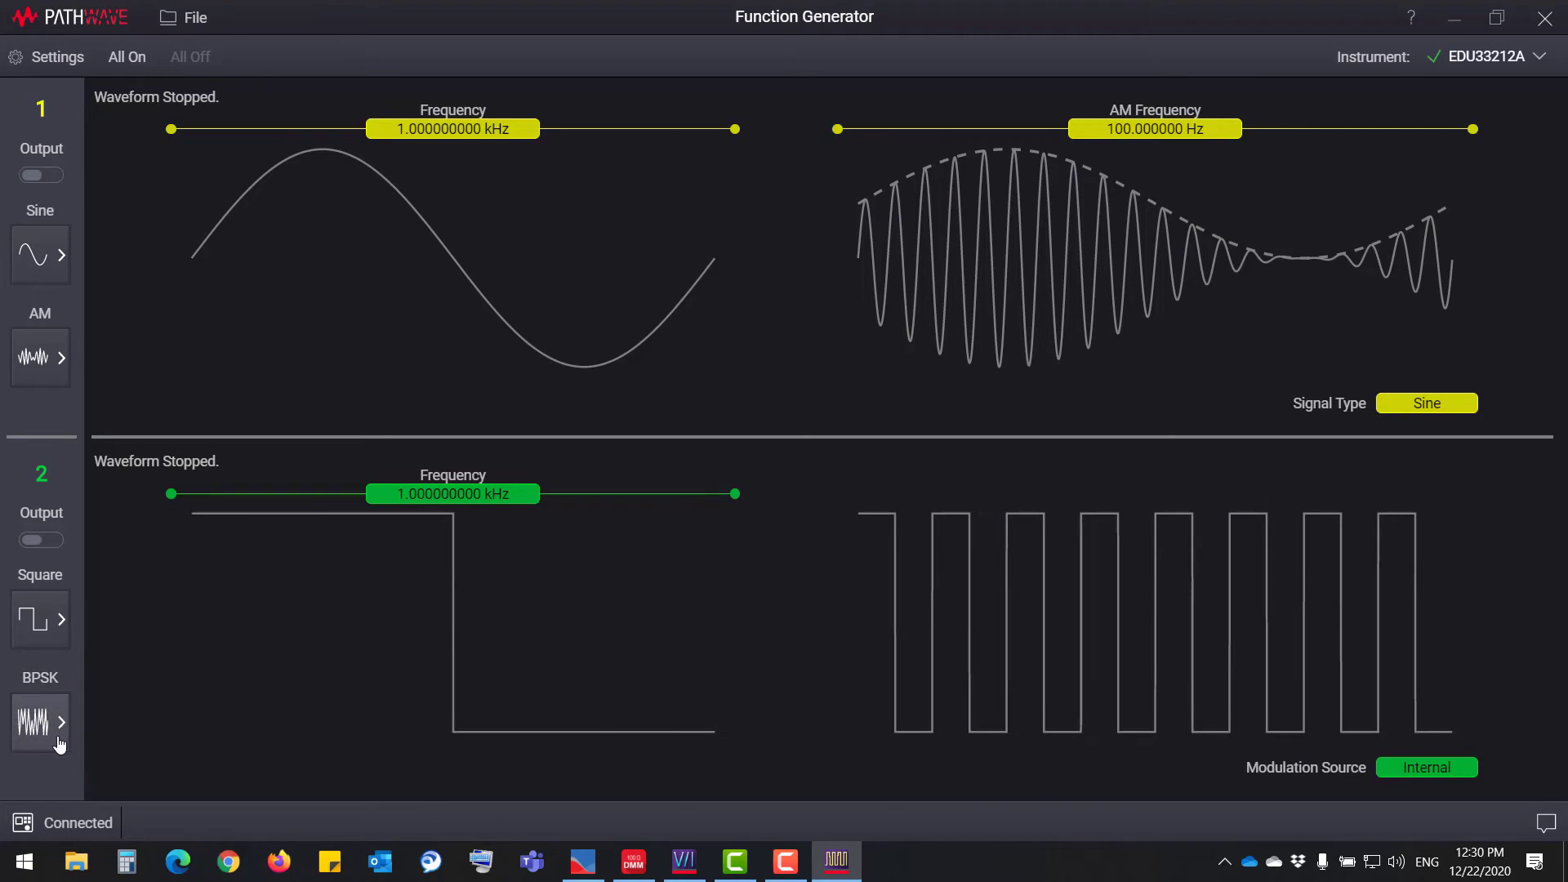
# Invert the sync output polarity and take the sync signal from Channel 2
pyautogui.click(51, 57)
pyautogui.scroll(-5, 269, 245)
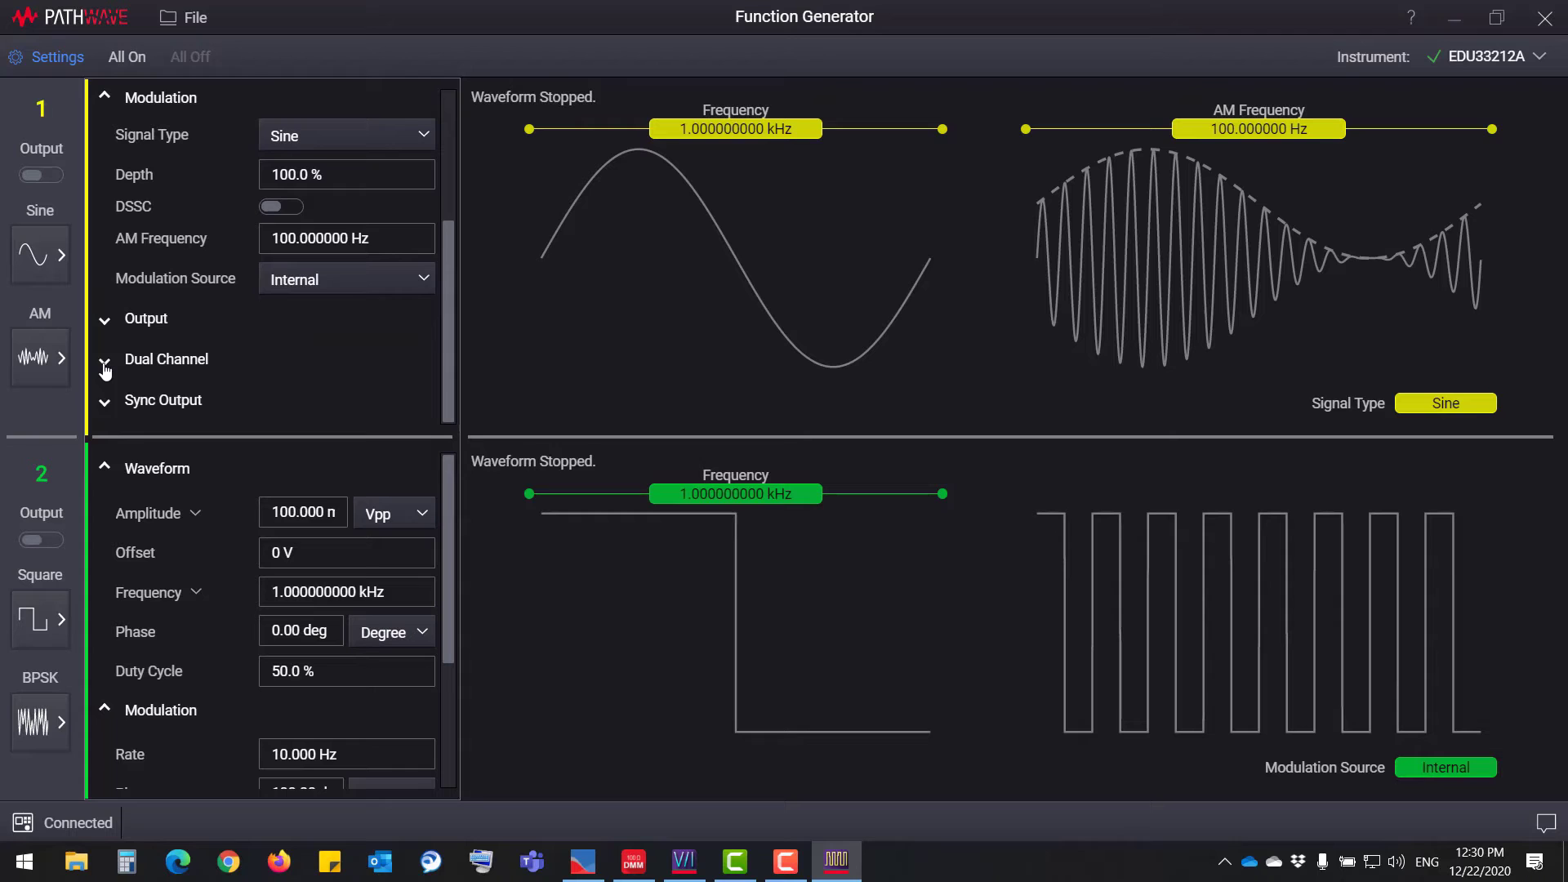
pyautogui.click(139, 363)
pyautogui.moveTo(452, 294); pyautogui.dragTo(454, 374)
pyautogui.click(101, 408)
pyautogui.click(423, 368)
pyautogui.click(404, 452)
pyautogui.click(412, 410)
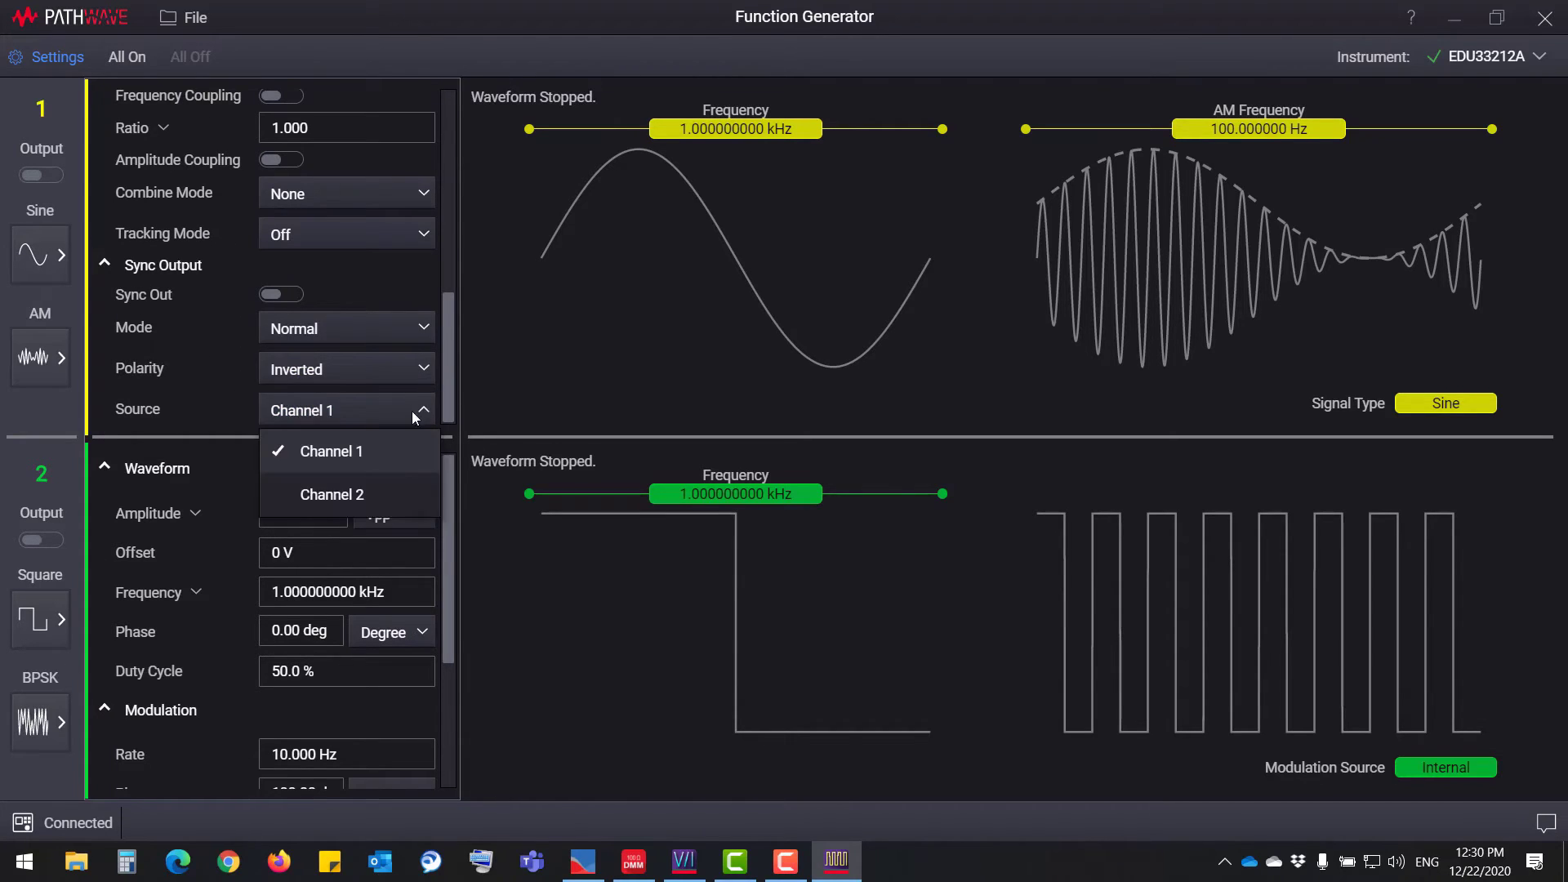
pyautogui.click(394, 486)
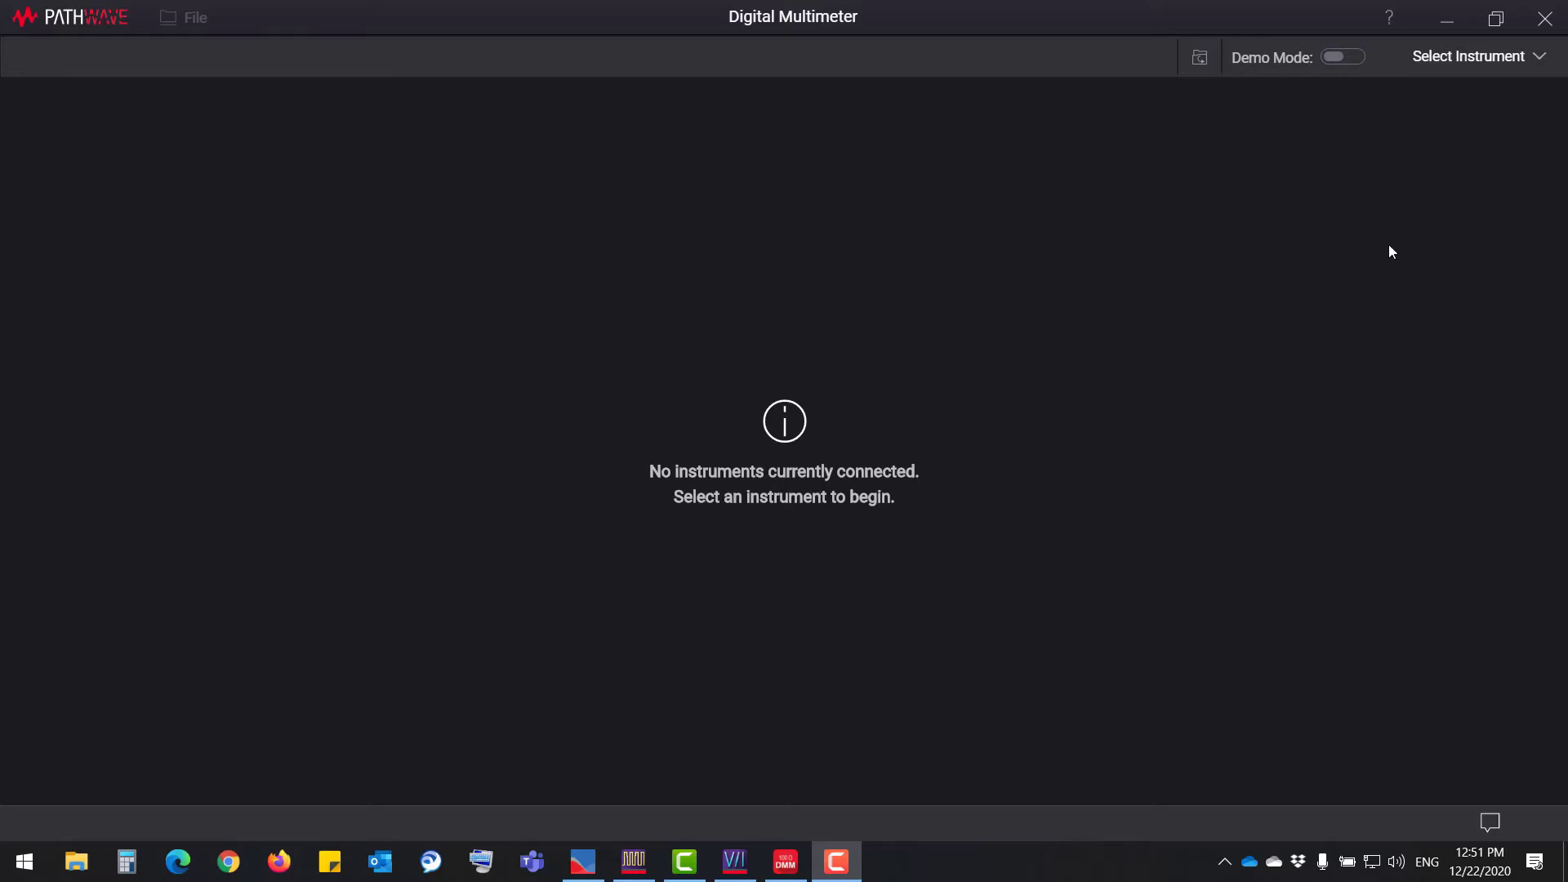
# Connect the EDU34450A multimeter and measure DC voltage at FAST resolution
pyautogui.click(1518, 57)
pyautogui.click(1369, 219)
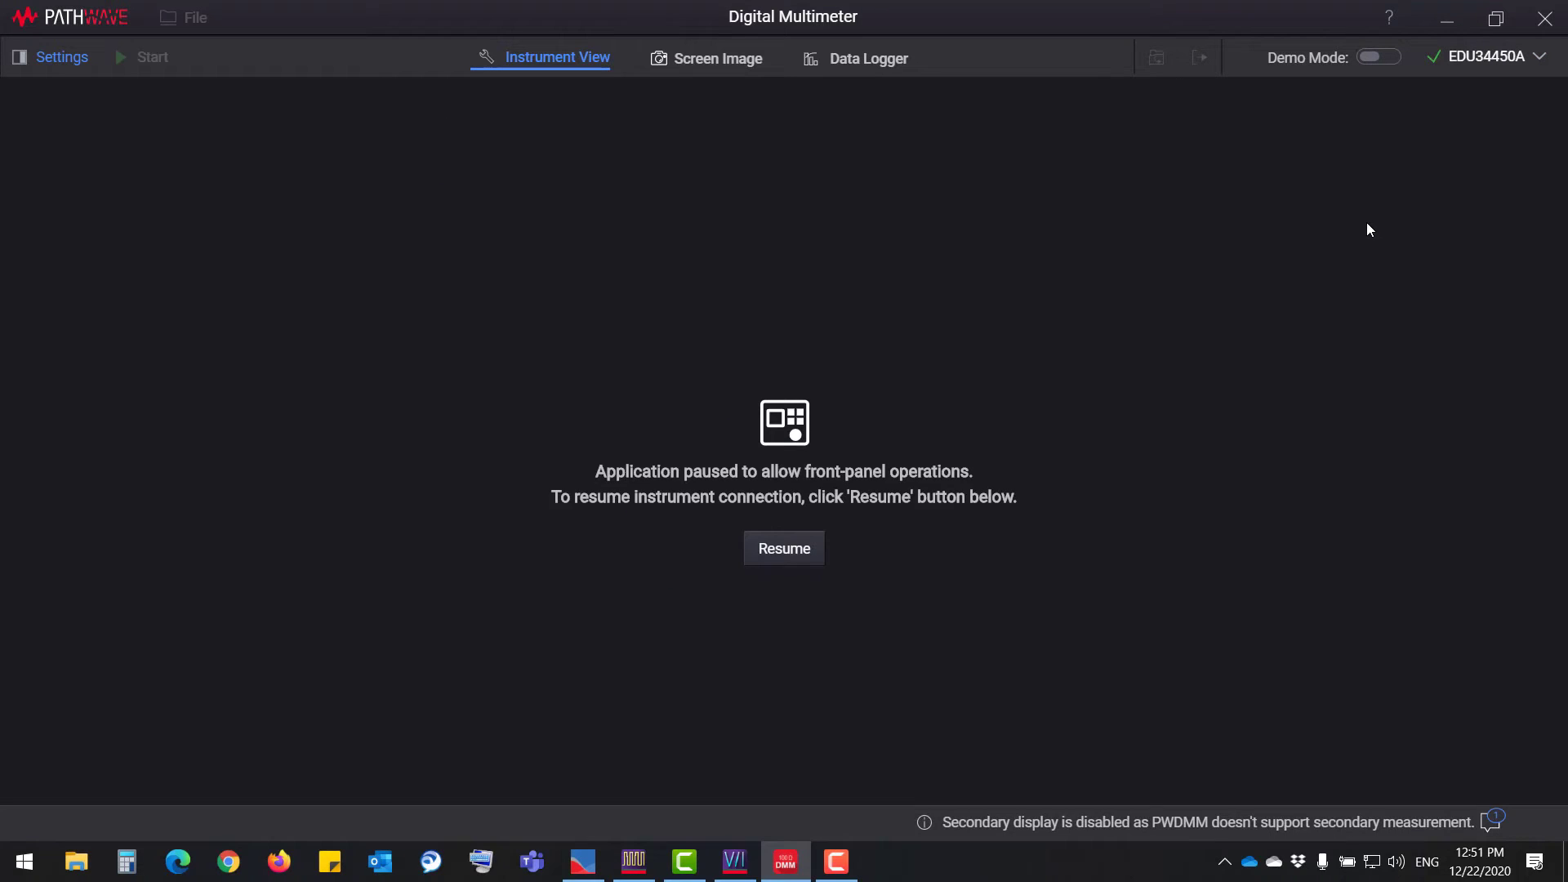
pyautogui.click(332, 117)
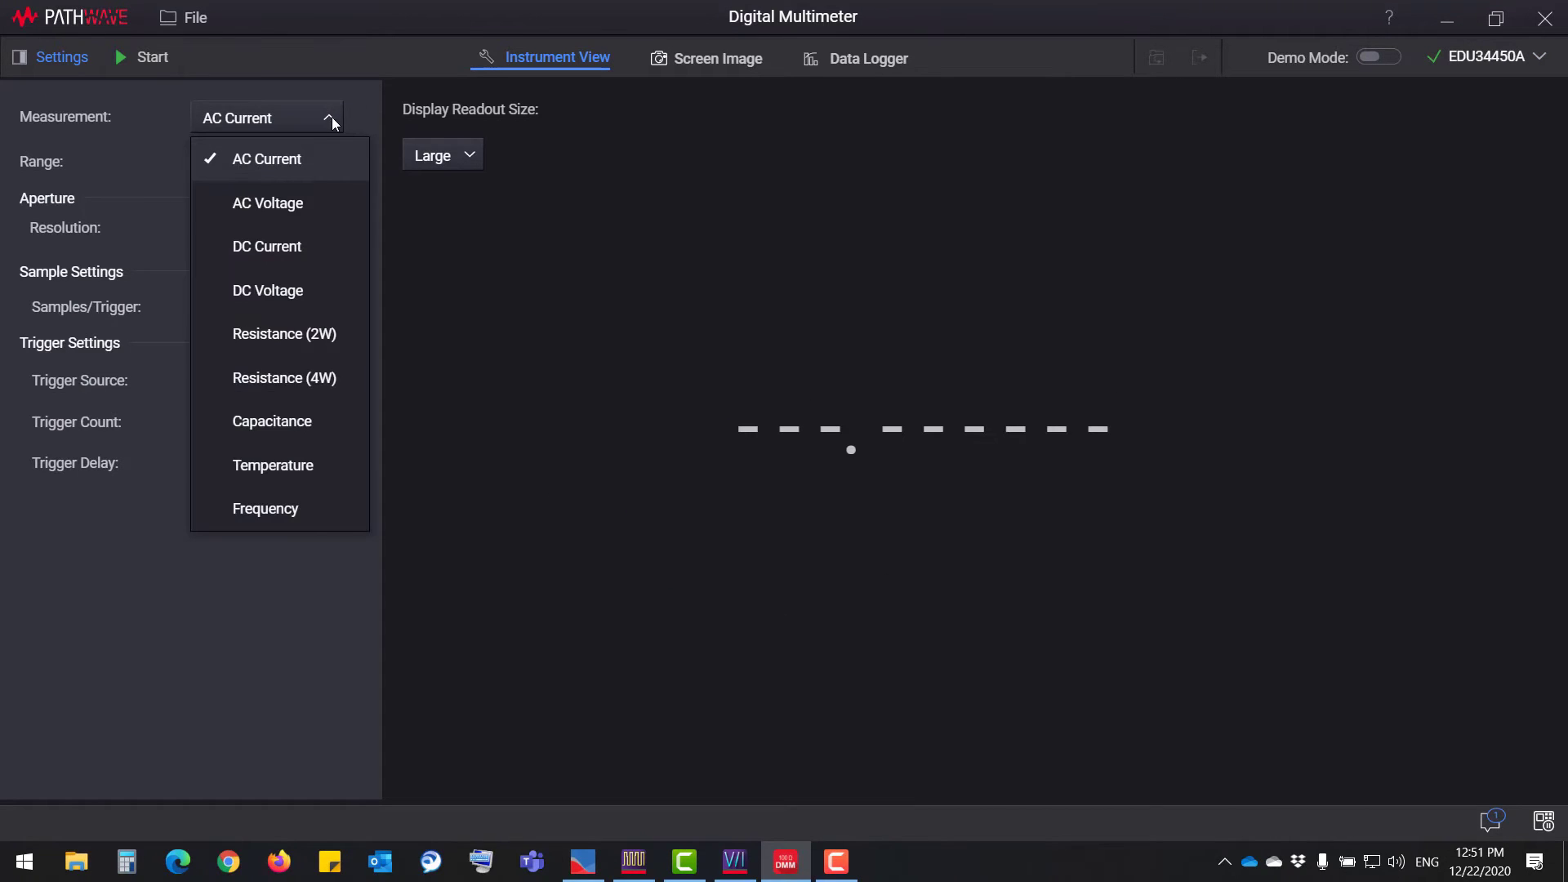
pyautogui.click(287, 288)
pyautogui.click(329, 233)
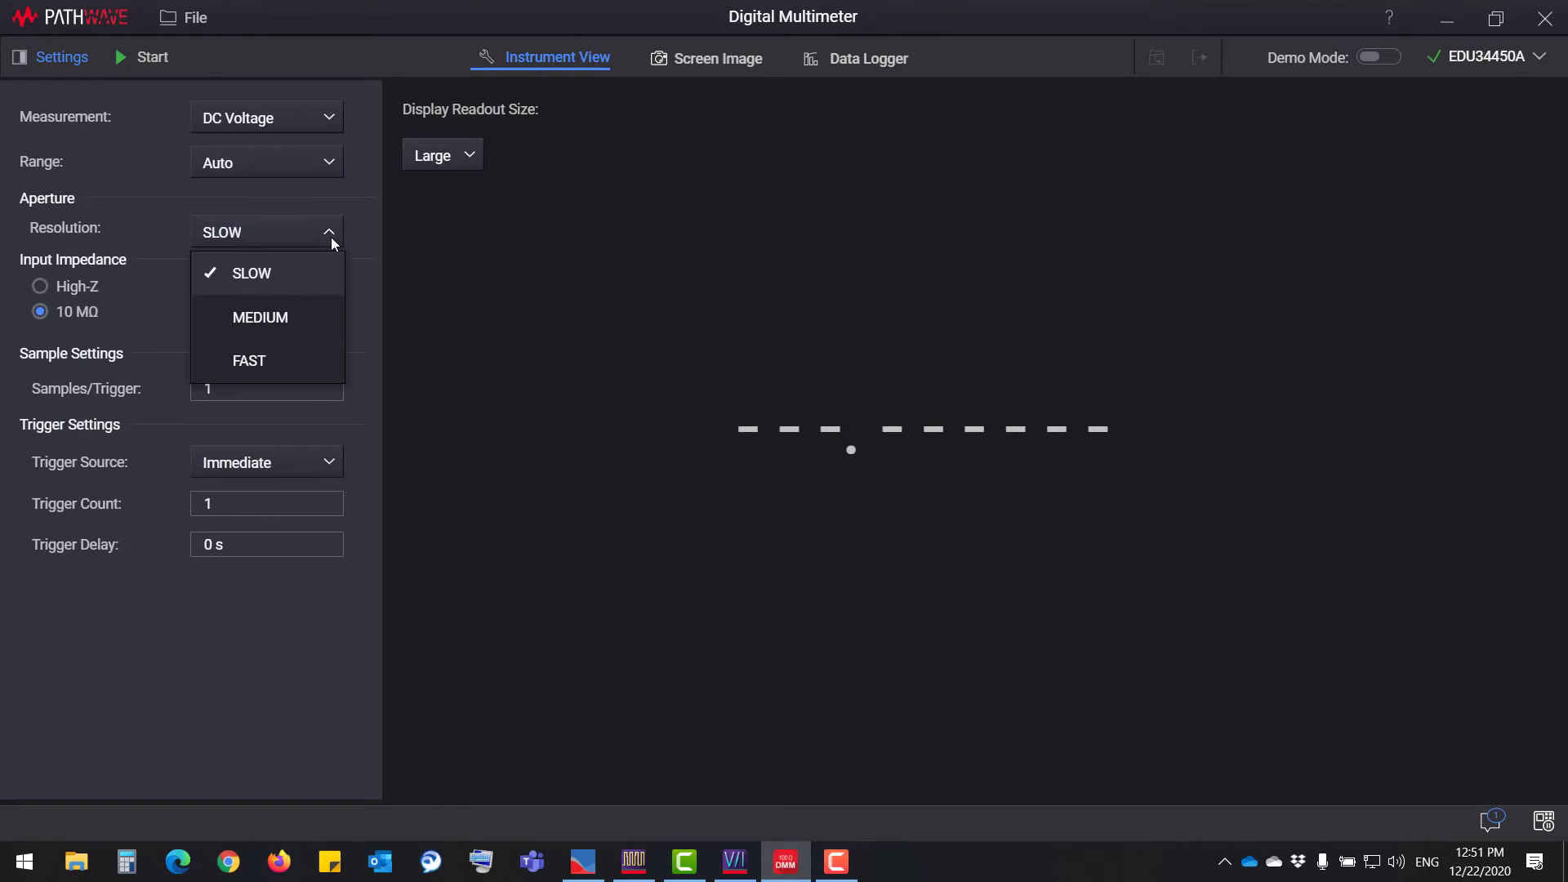
pyautogui.click(278, 354)
# Start and stop live DC voltage readings, then switch to the Data Logger view
pyautogui.click(151, 57)
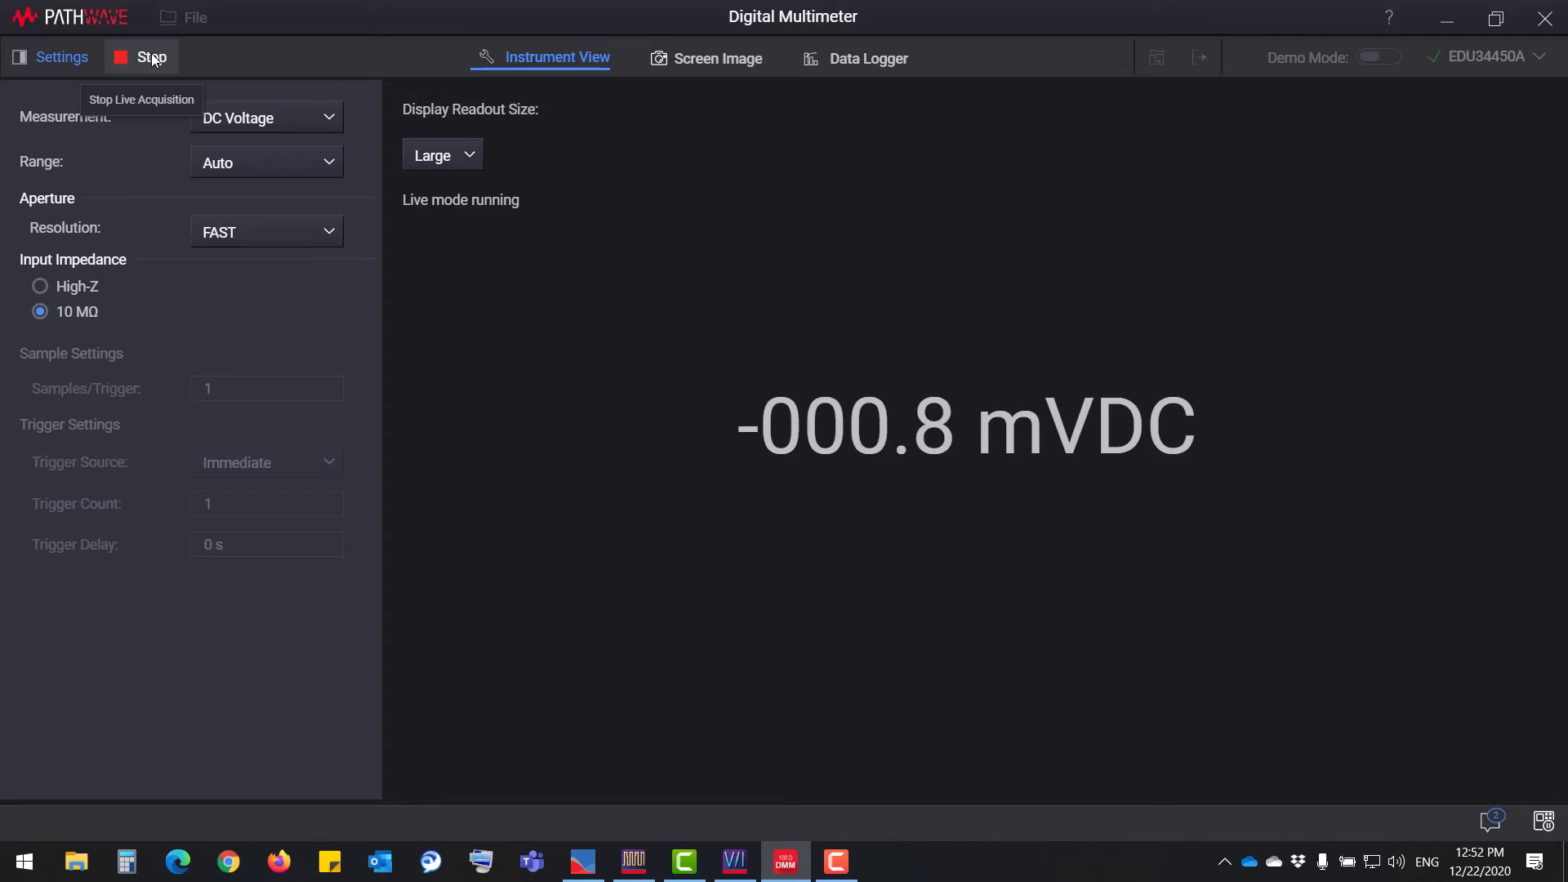
pyautogui.click(152, 57)
pyautogui.click(853, 58)
# Start logging DC voltage at a custom 1-second sample interval
pyautogui.click(53, 427)
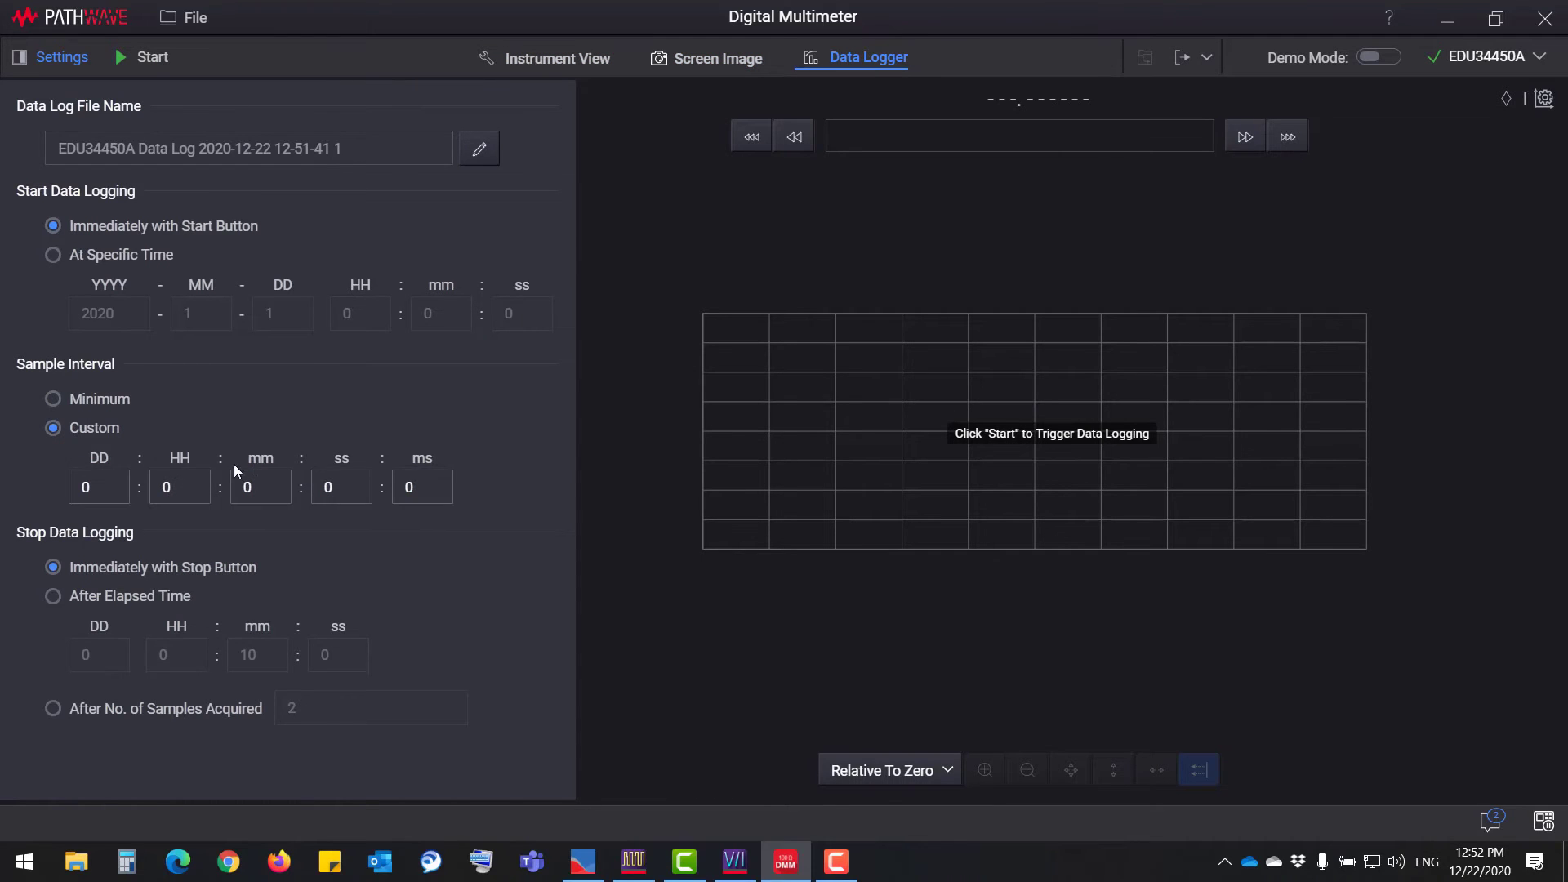
pyautogui.click(349, 488)
pyautogui.write('1')
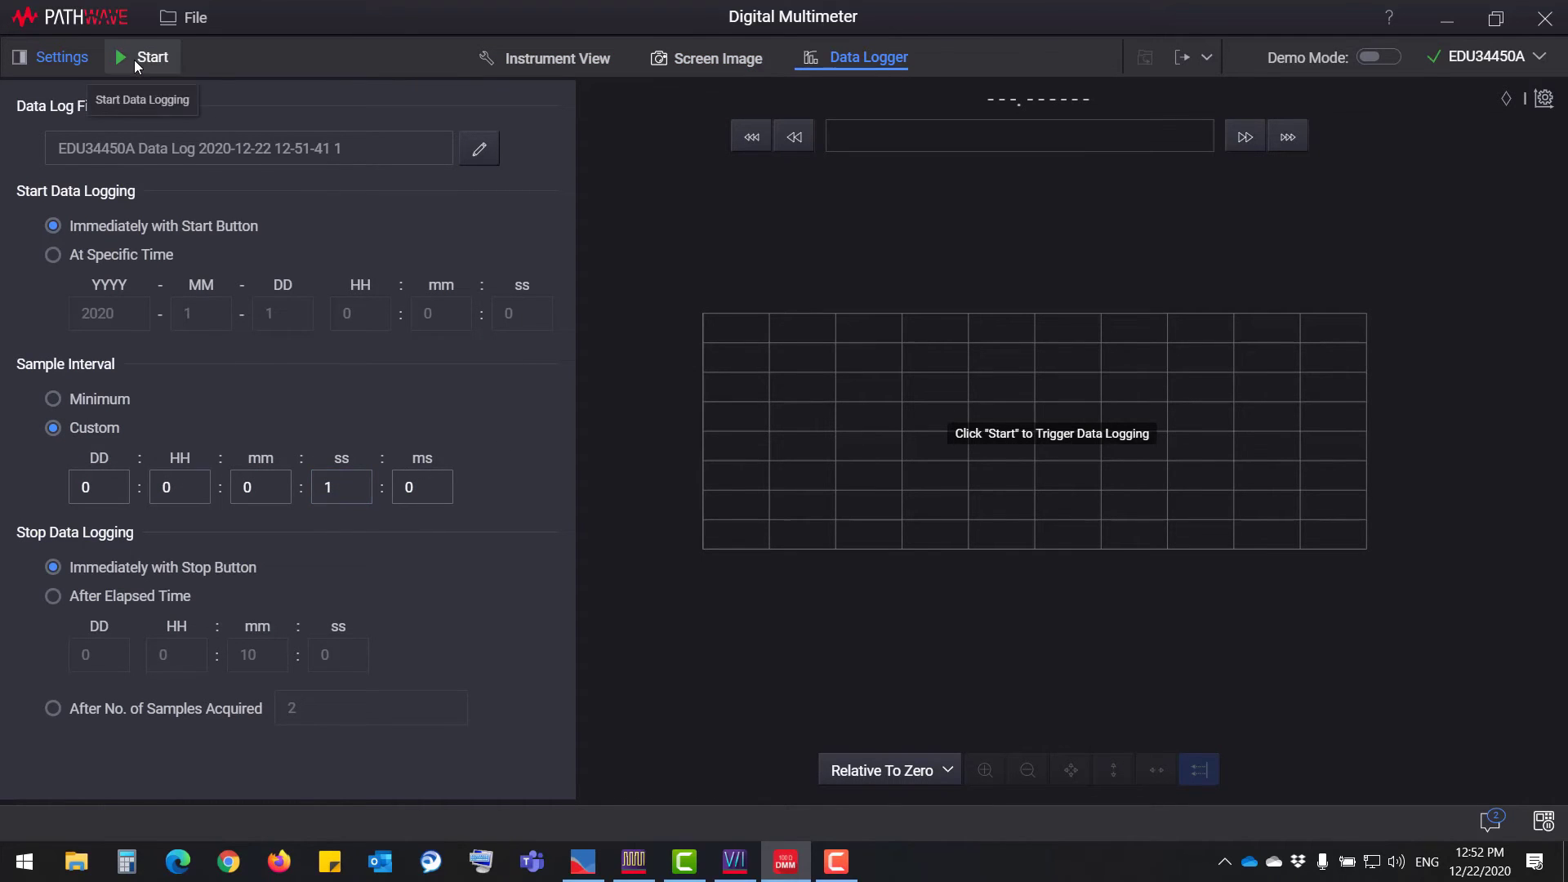
pyautogui.click(138, 57)
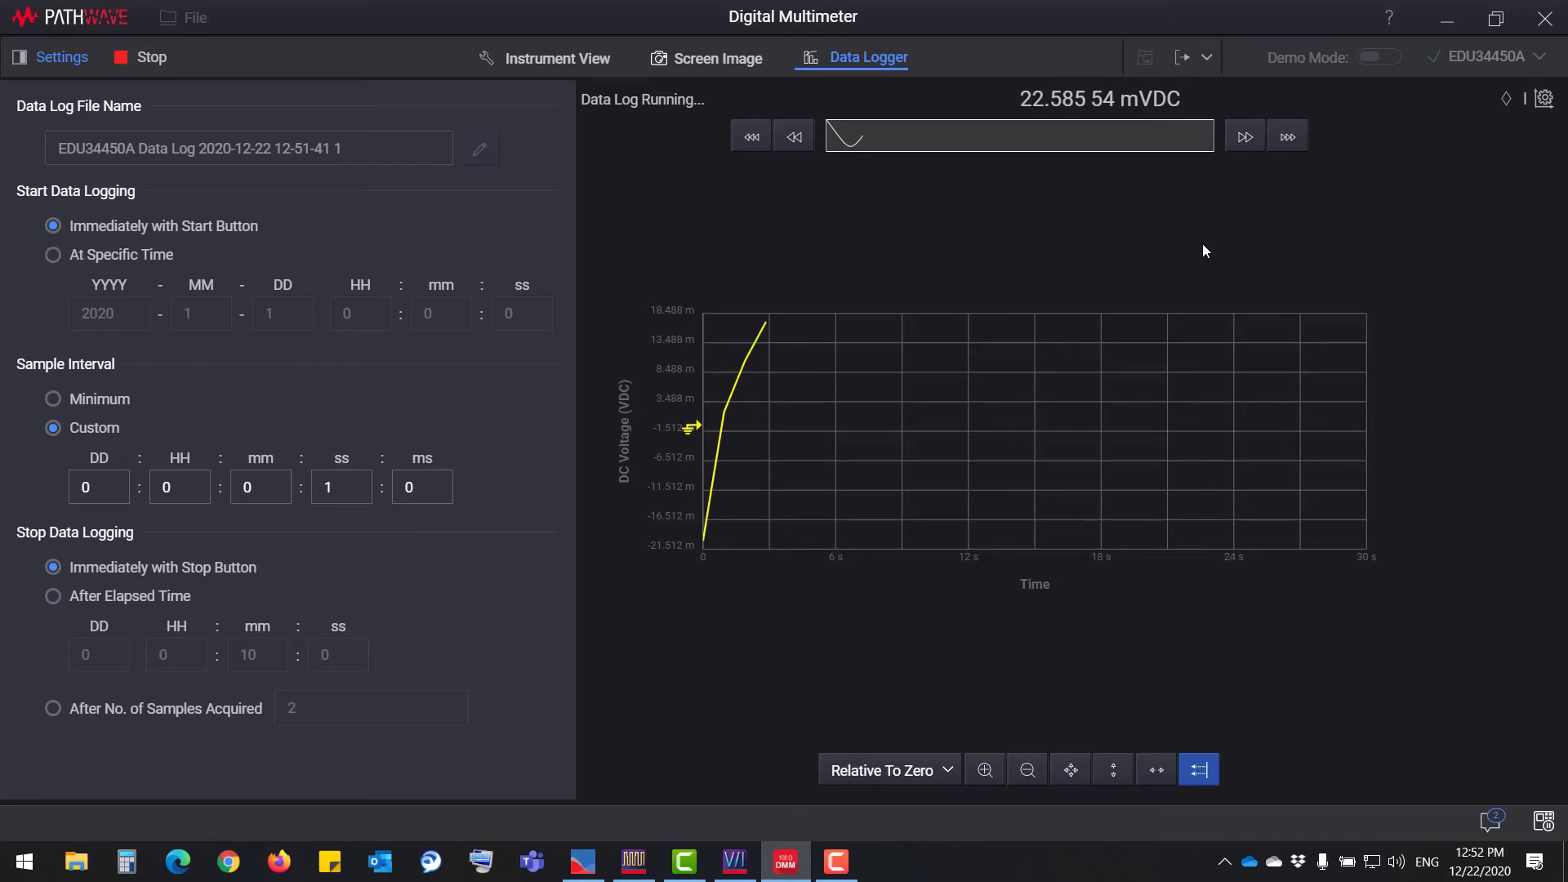
# Show markers with their table, stop logging, and capture the multimeter's current screen
pyautogui.click(1506, 105)
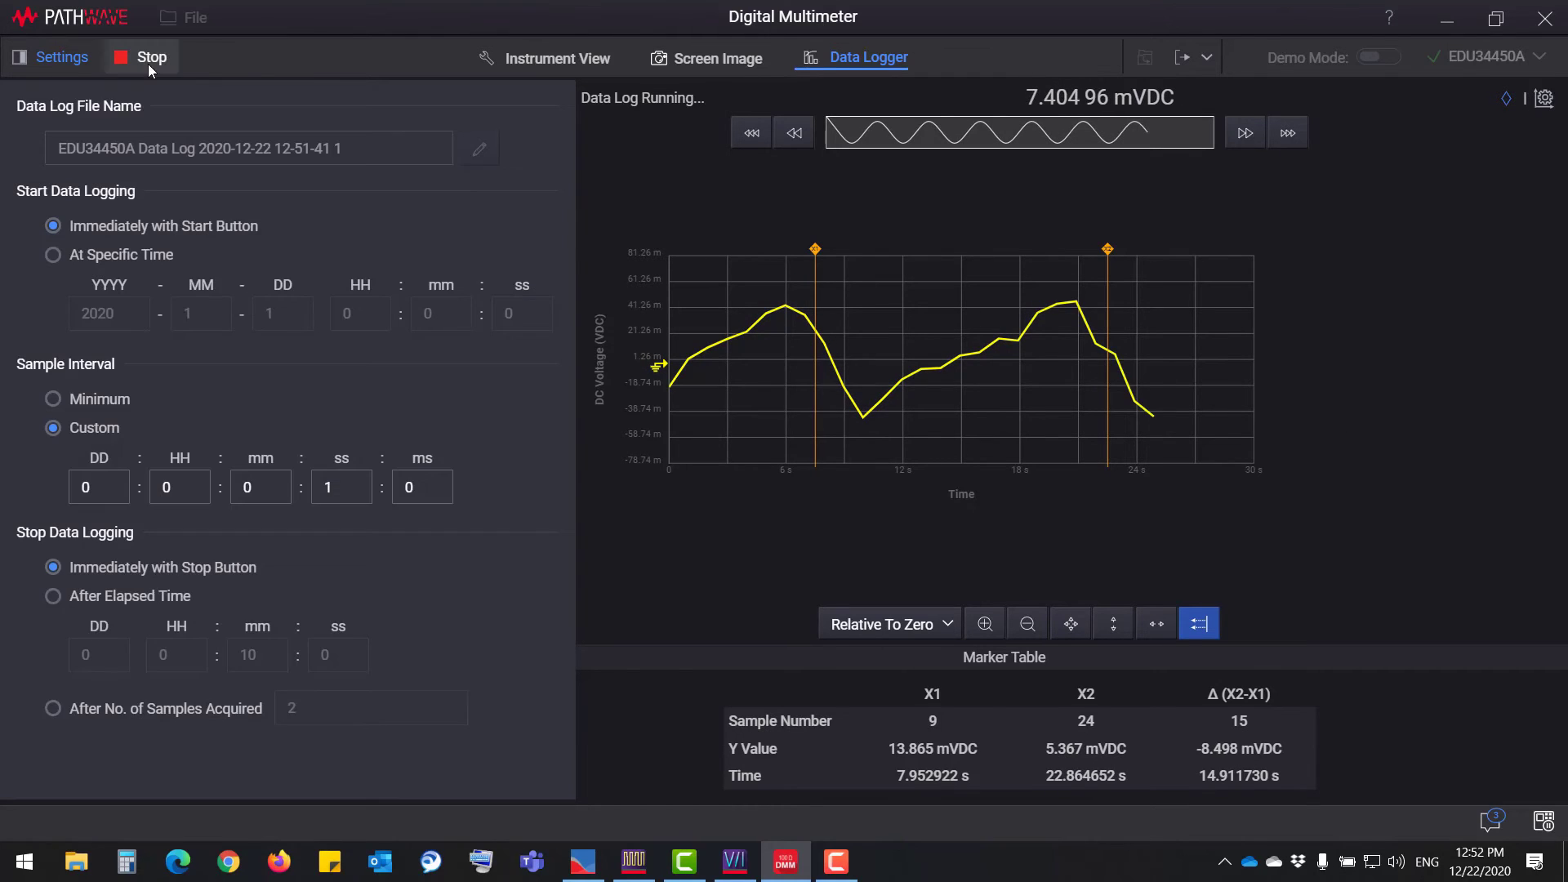
pyautogui.click(148, 61)
pyautogui.click(686, 64)
pyautogui.click(228, 139)
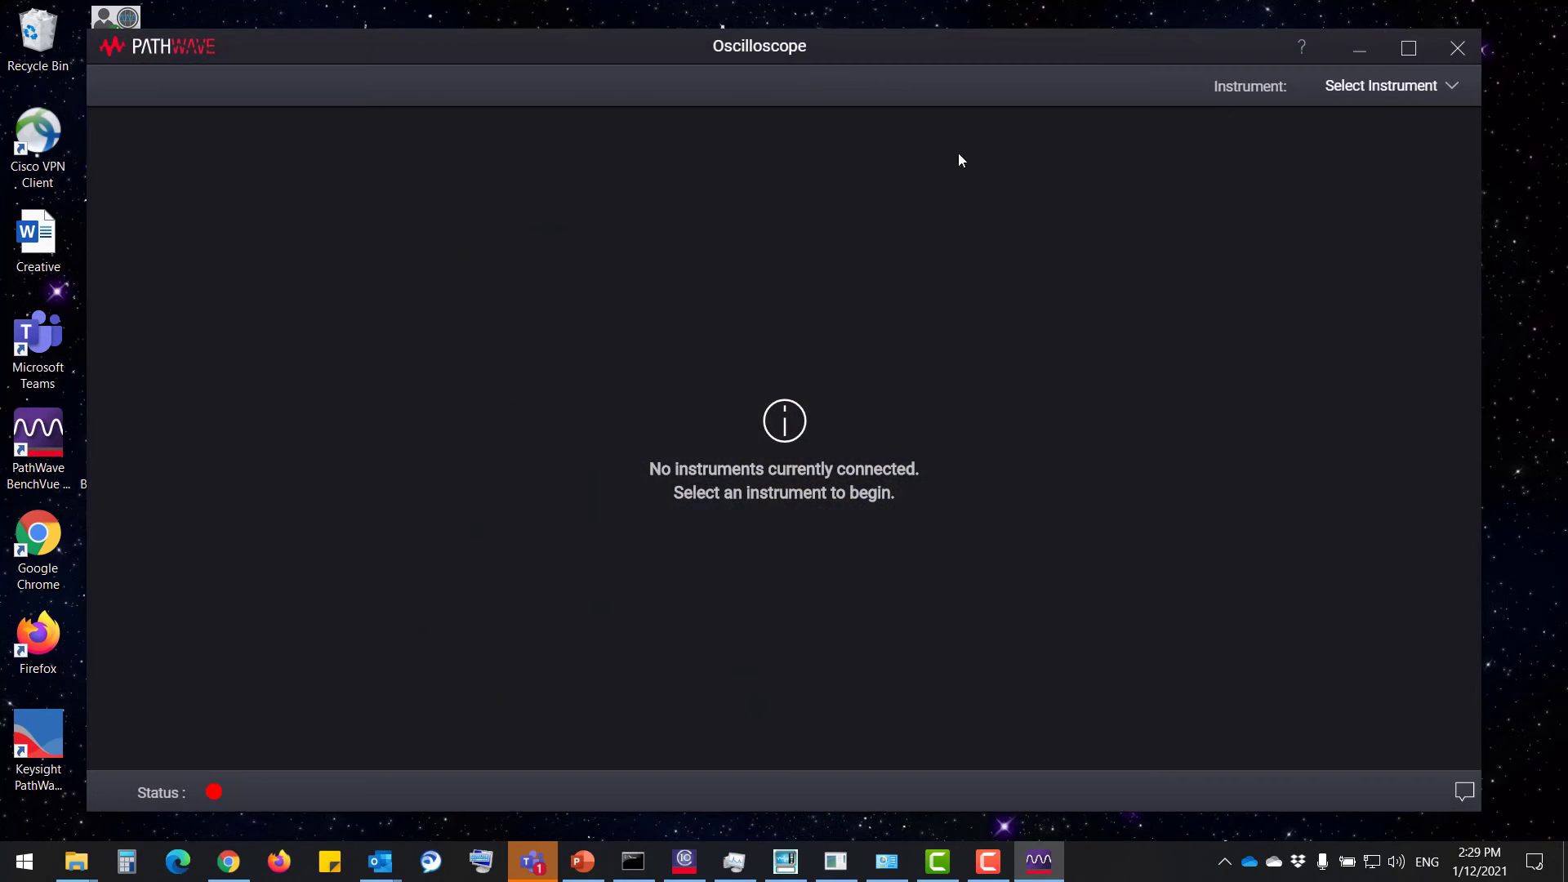
# Maximize the window, connect the DSOX1204G, and start displaying its live waveform
pyautogui.click(1406, 42)
pyautogui.click(1437, 56)
pyautogui.click(1357, 218)
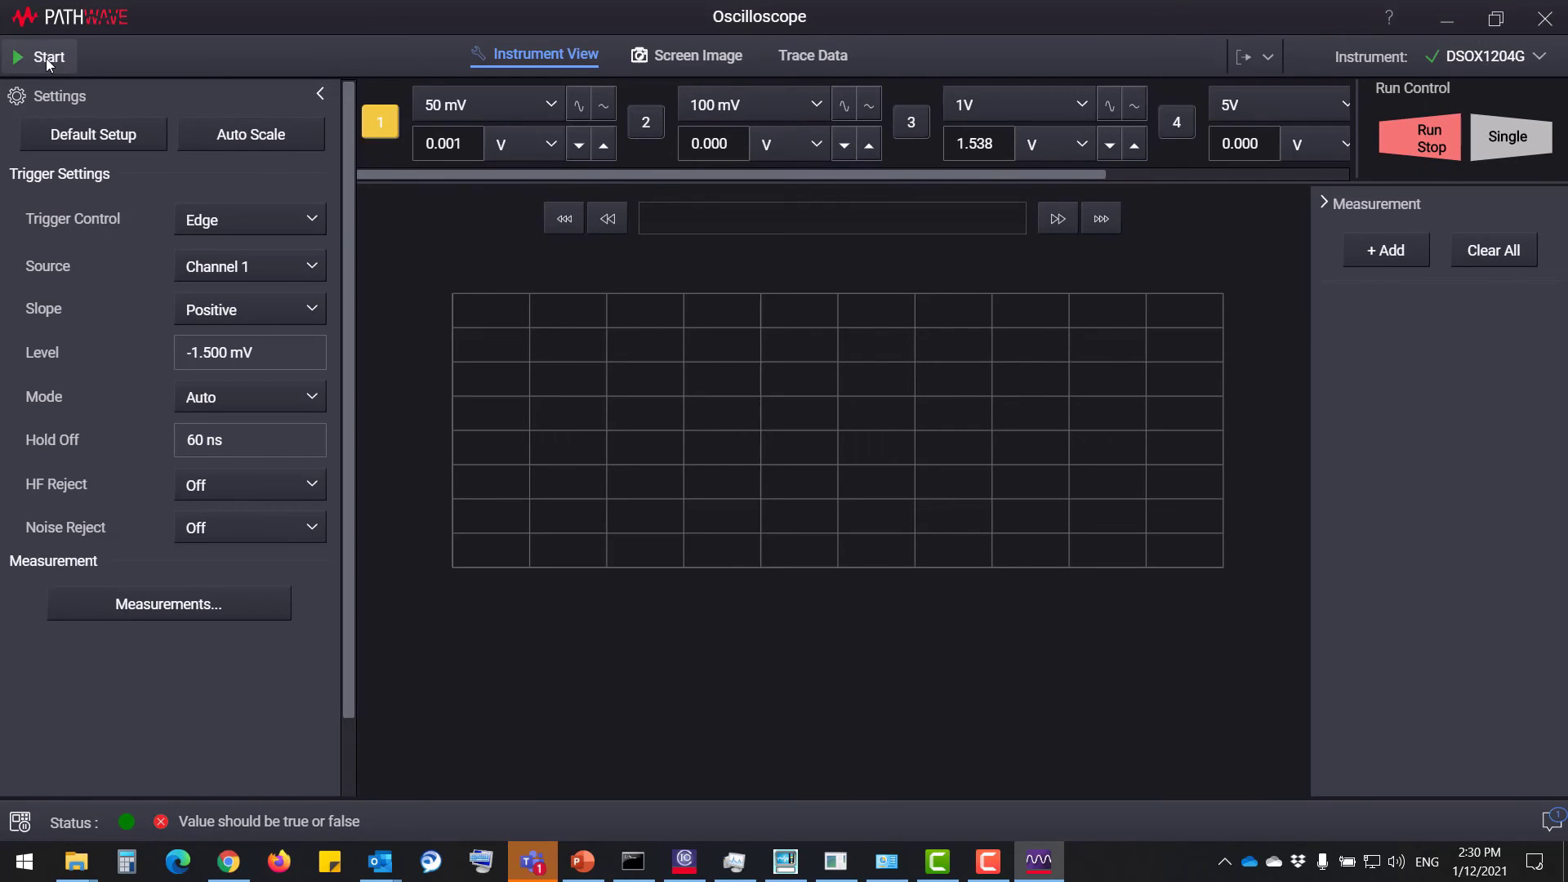
pyautogui.click(47, 59)
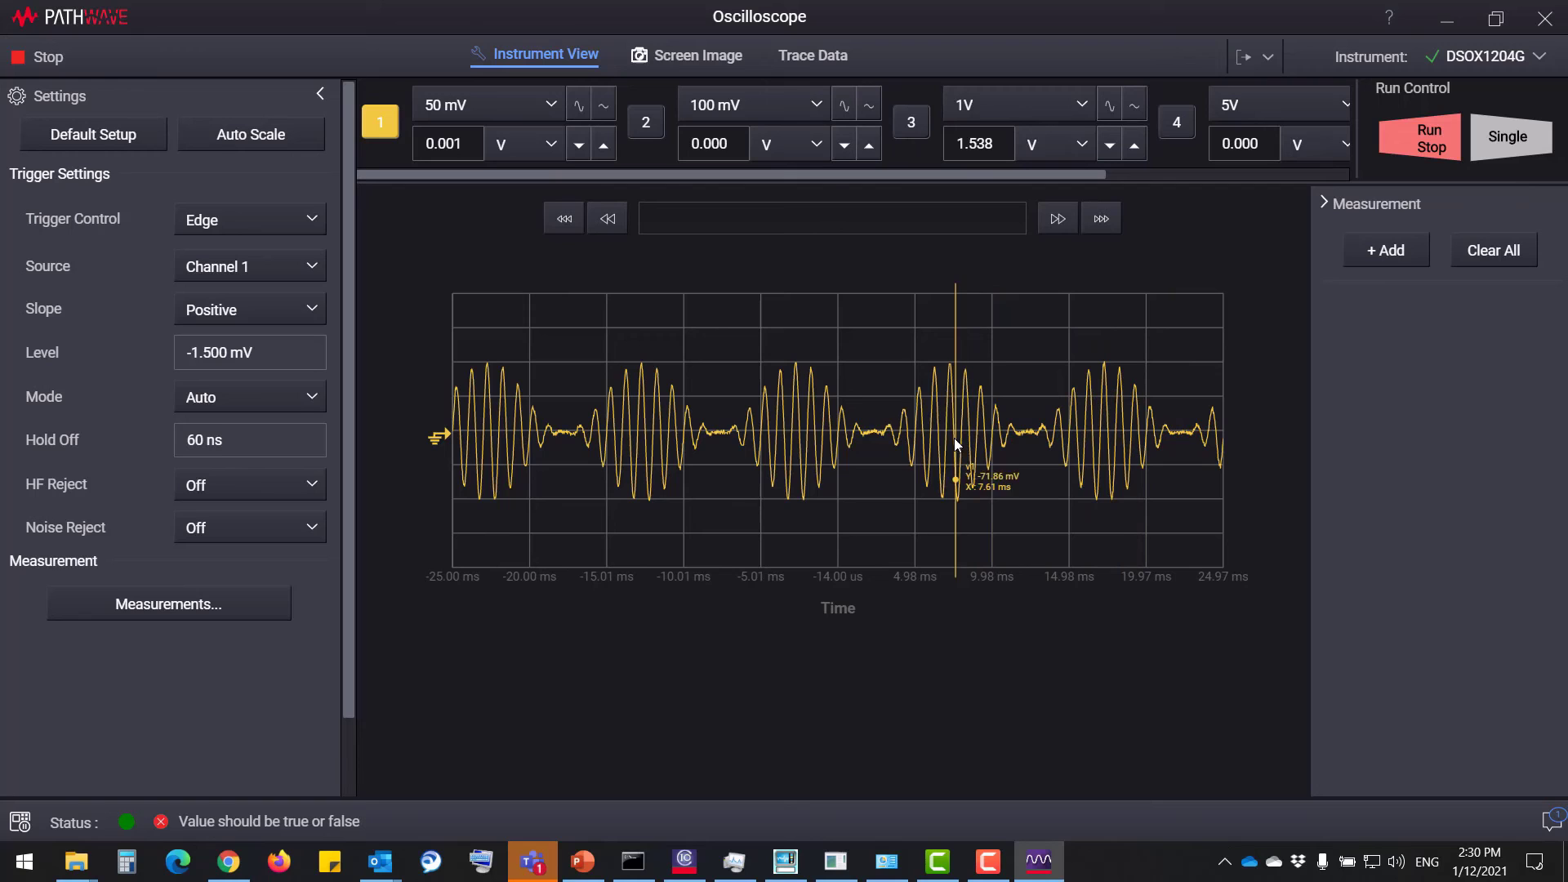
pyautogui.click(550, 144)
pyautogui.click(549, 144)
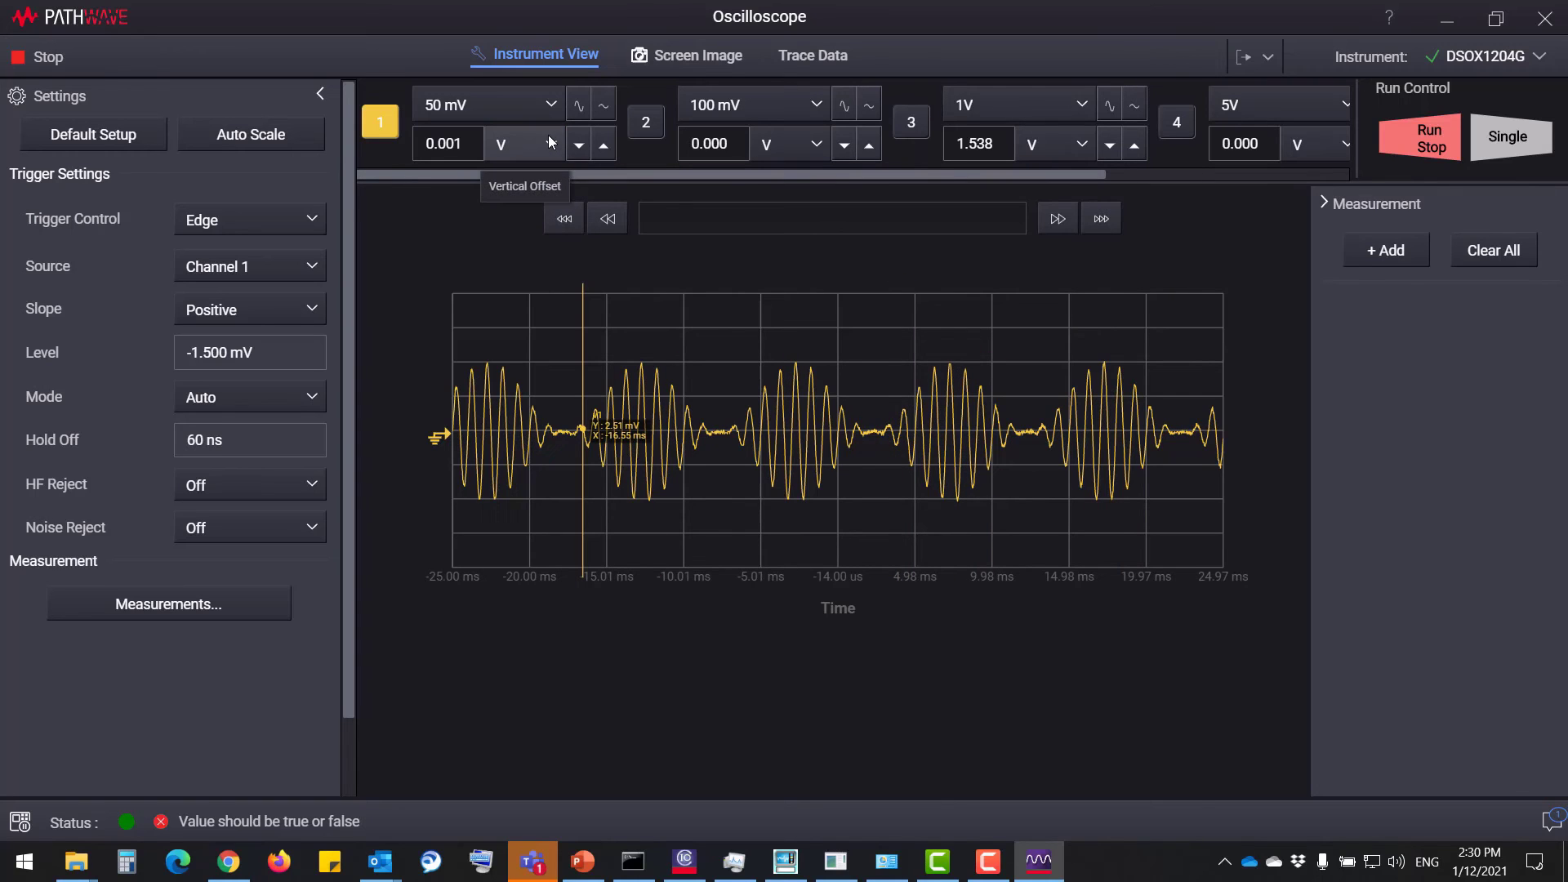
# Capture the oscilloscope's current screen, view the trace data, then return to the instrument view
pyautogui.click(716, 59)
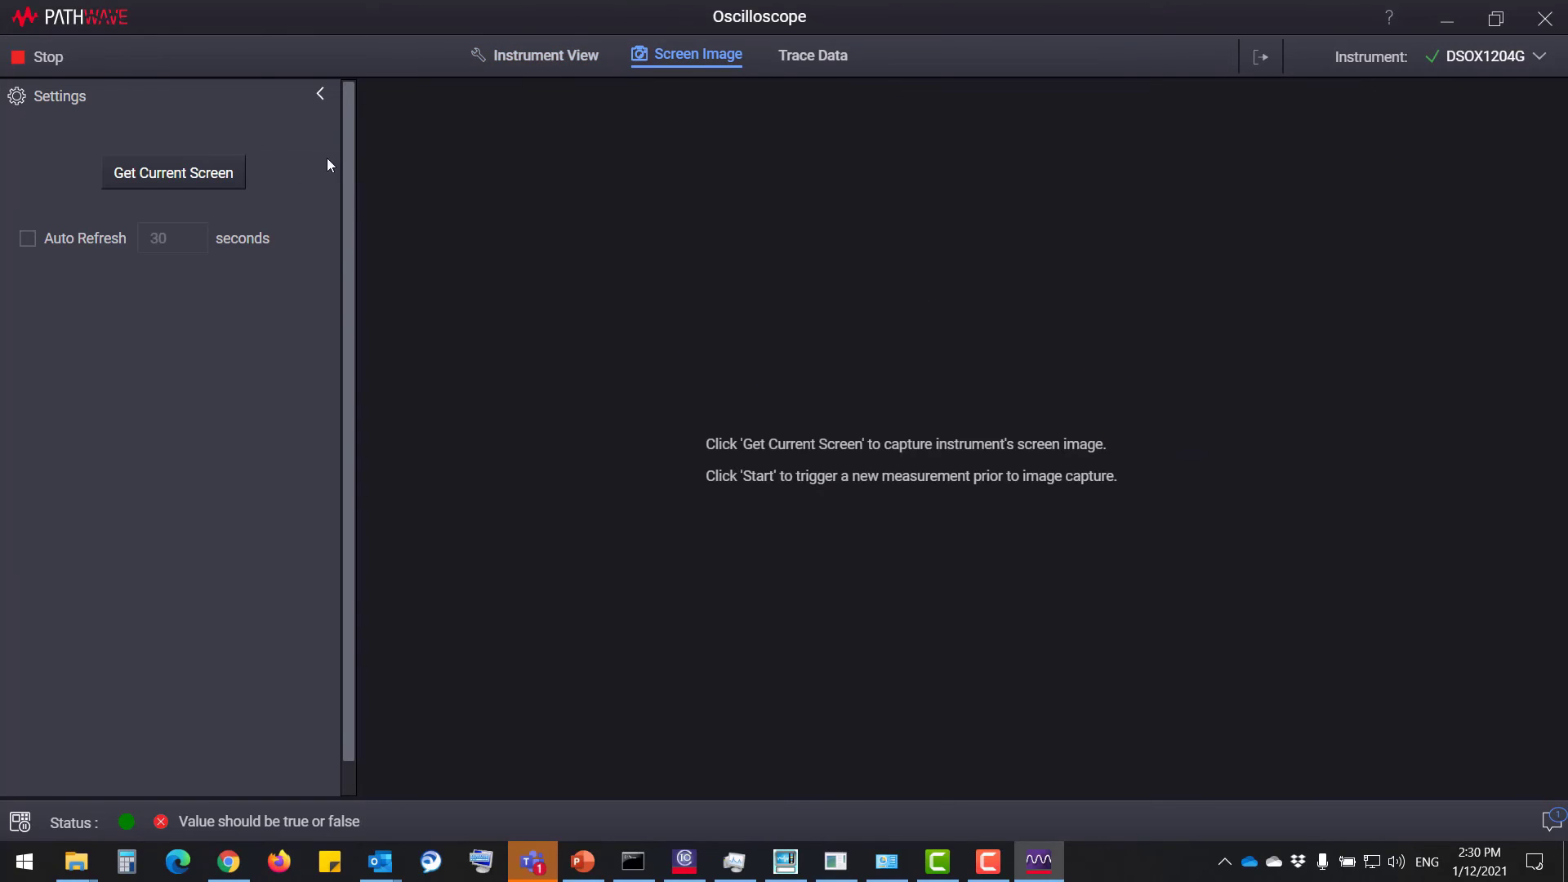
pyautogui.click(216, 181)
pyautogui.click(800, 63)
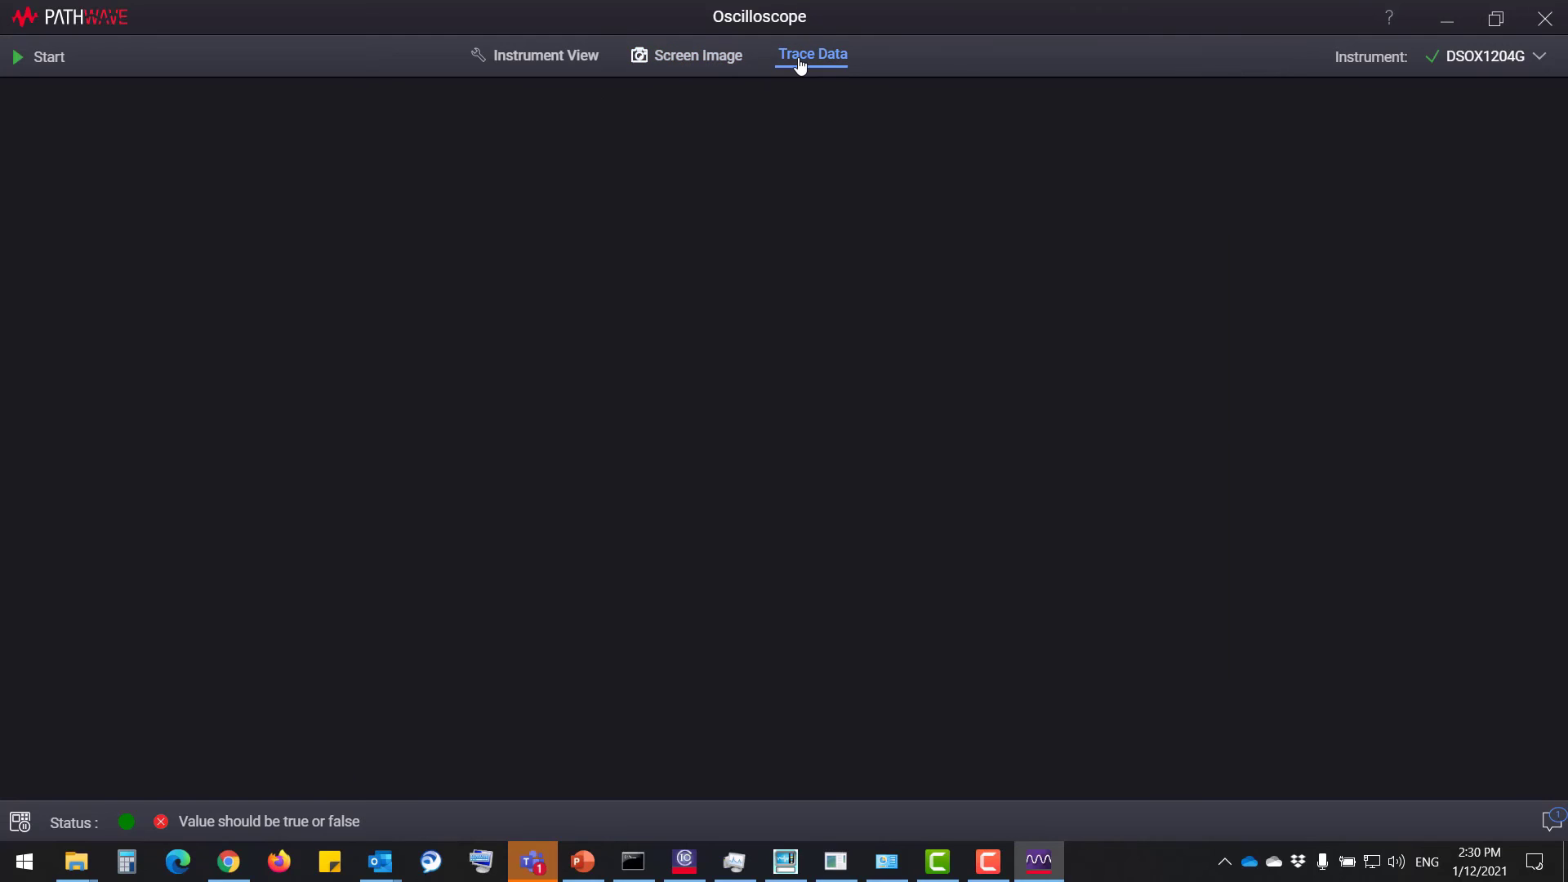
pyautogui.click(549, 58)
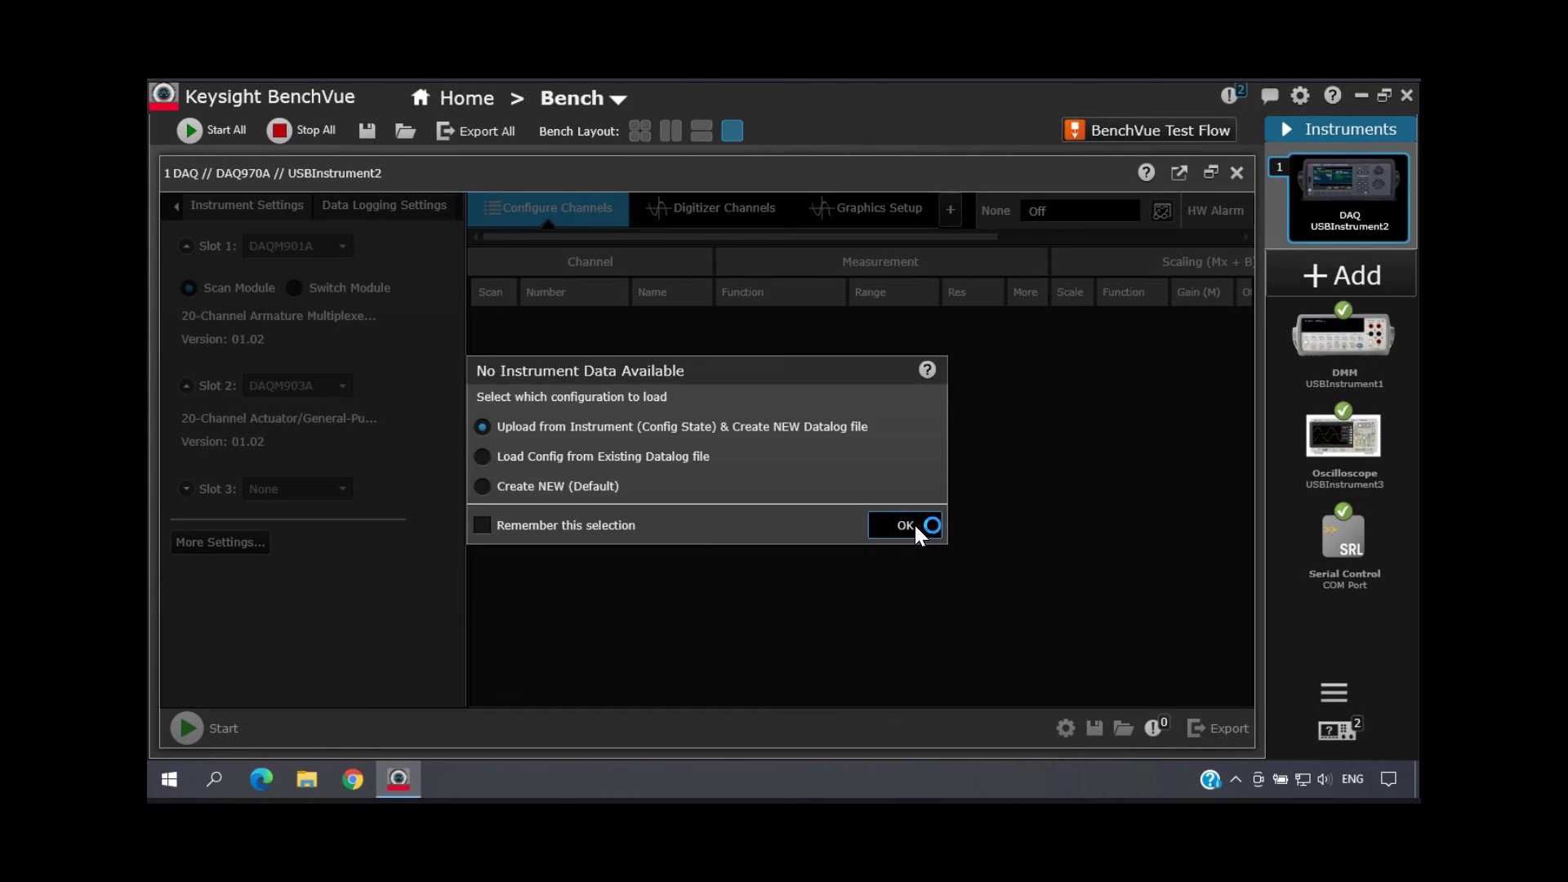
# Dismiss the missing instrument data notice and expand the DAQM903A channel rows
pyautogui.click(914, 523)
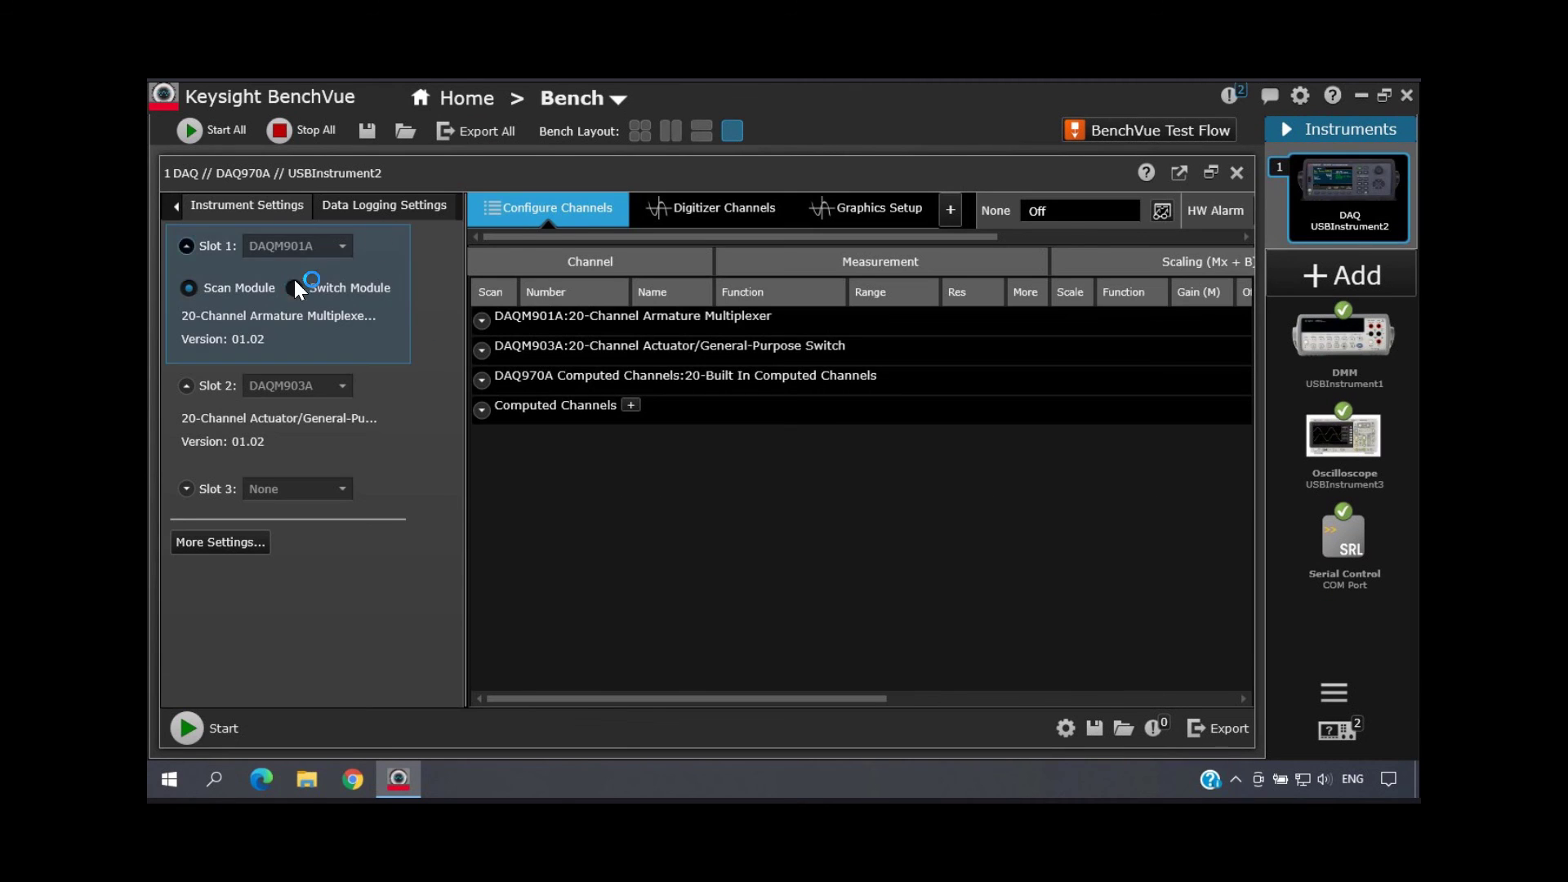
pyautogui.click(890, 504)
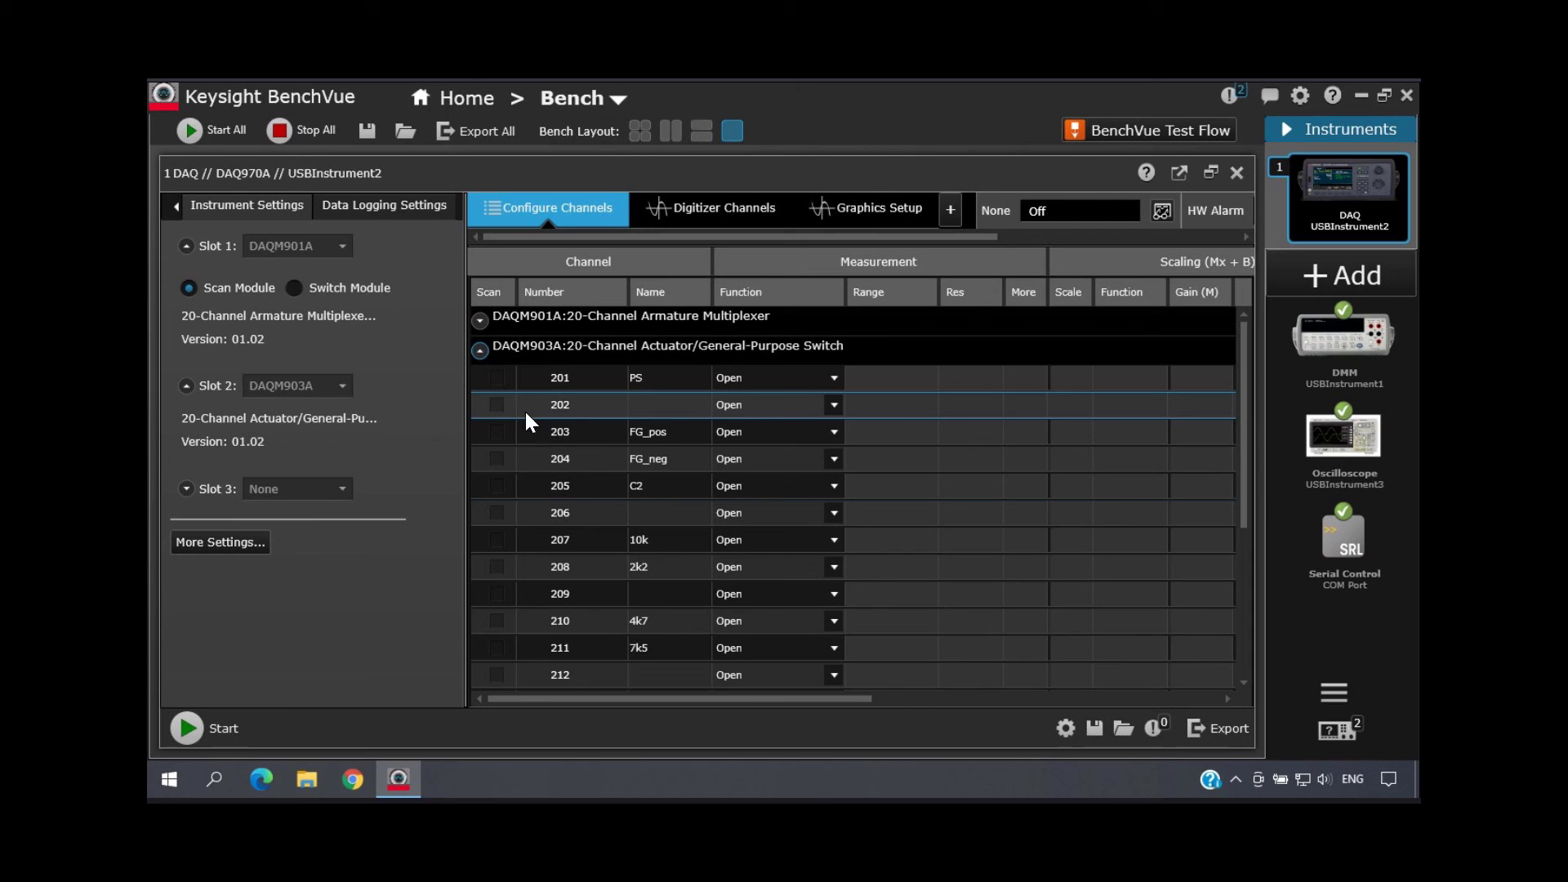
pyautogui.scroll(-3, 595, 547)
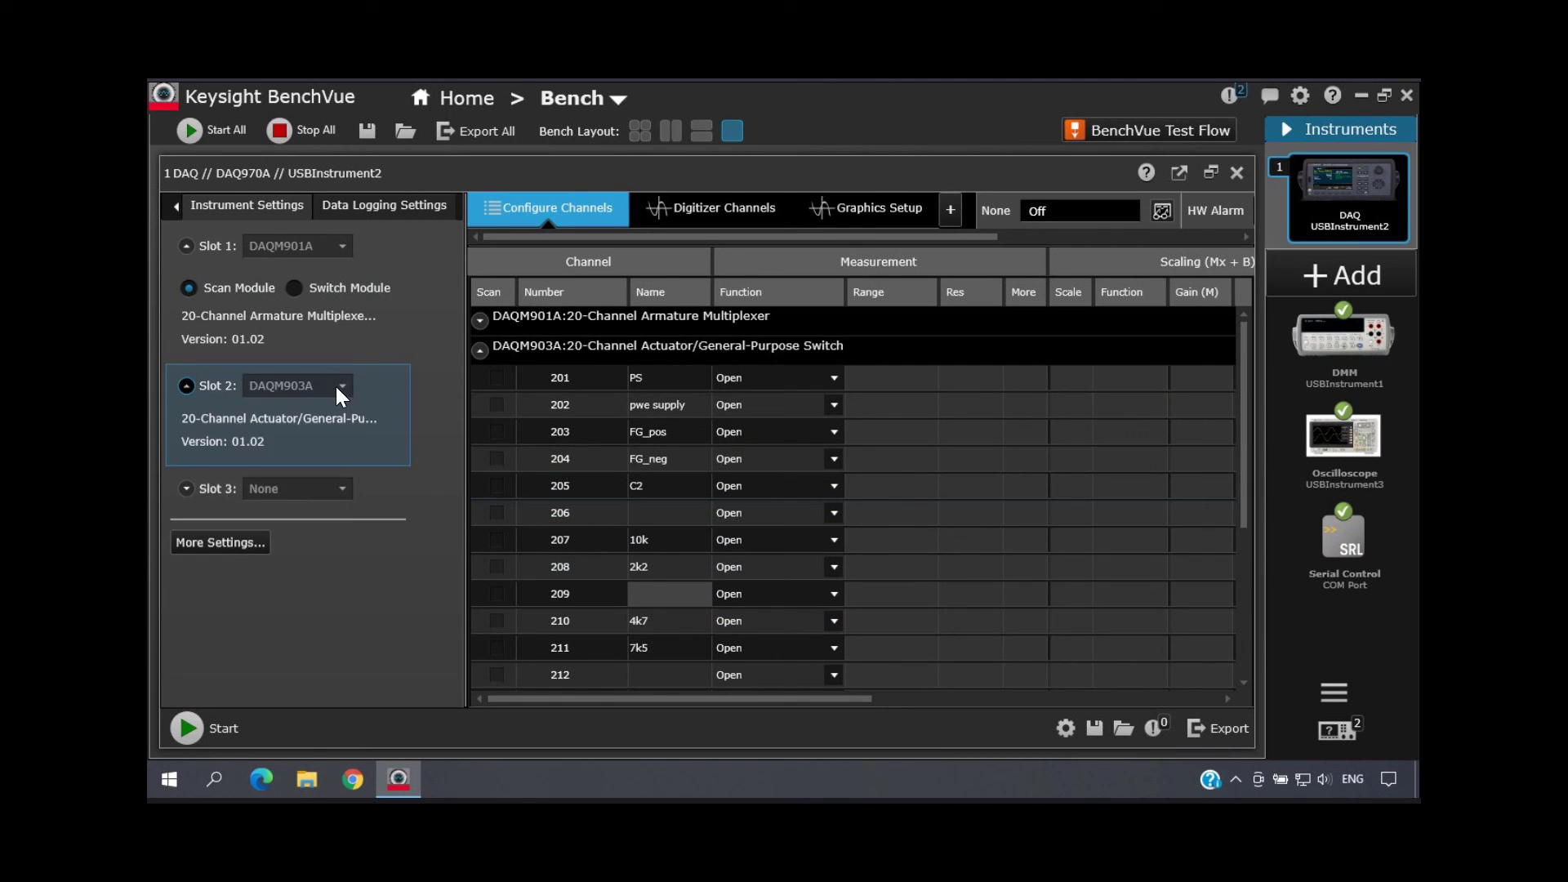
pyautogui.click(186, 385)
pyautogui.click(186, 385)
pyautogui.click(479, 351)
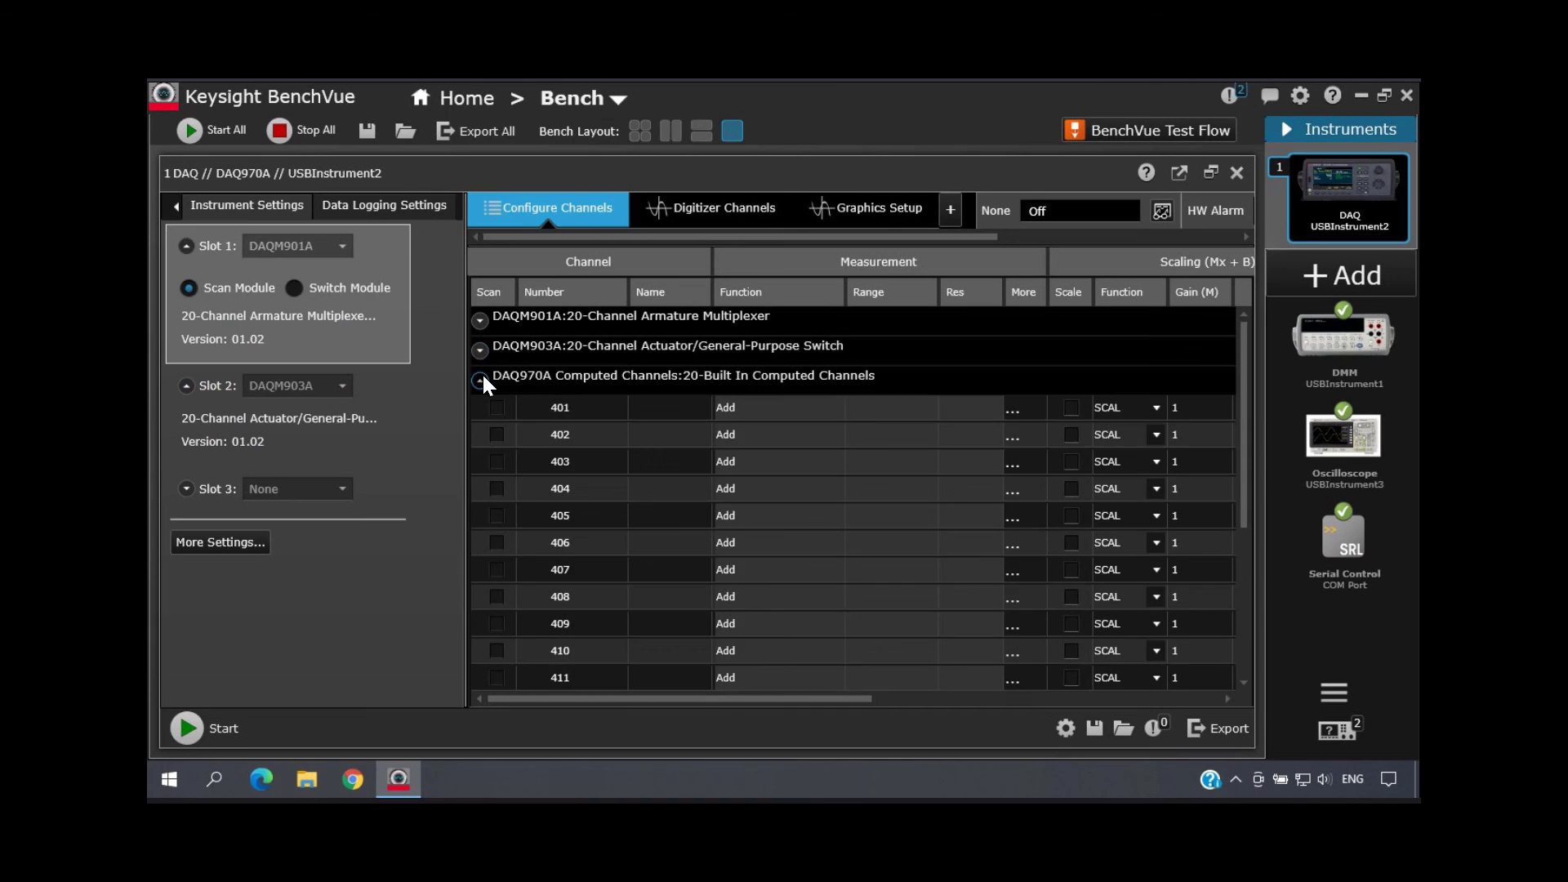
pyautogui.scroll(-2, 741, 510)
# Add Reading and Switch gadgets in the DAQ's graphics setup
pyautogui.click(878, 209)
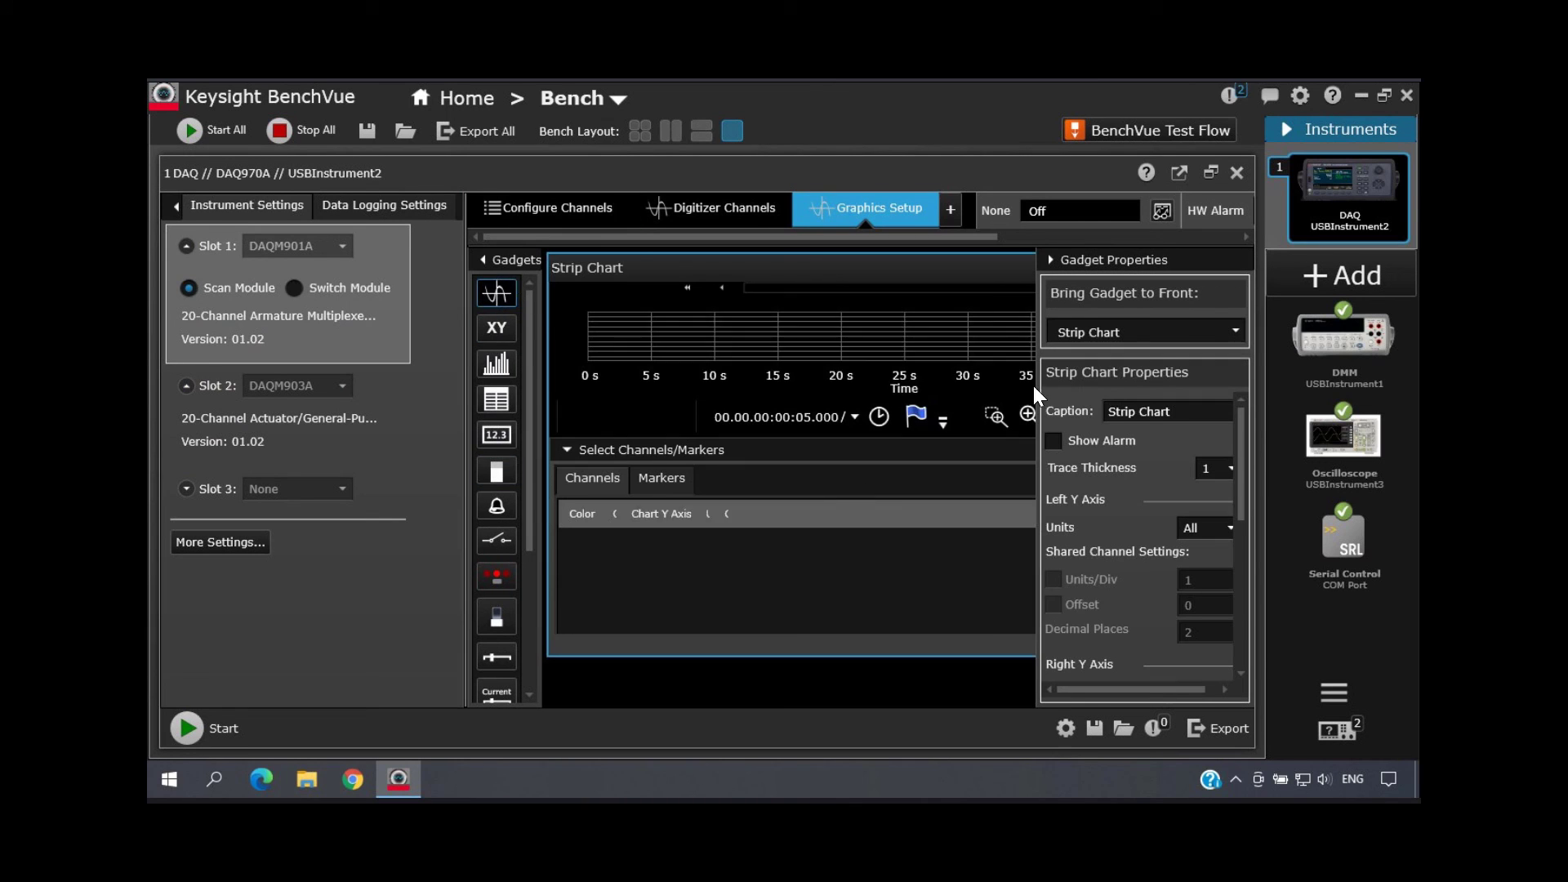
pyautogui.doubleClick(223, 435)
pyautogui.doubleClick(223, 540)
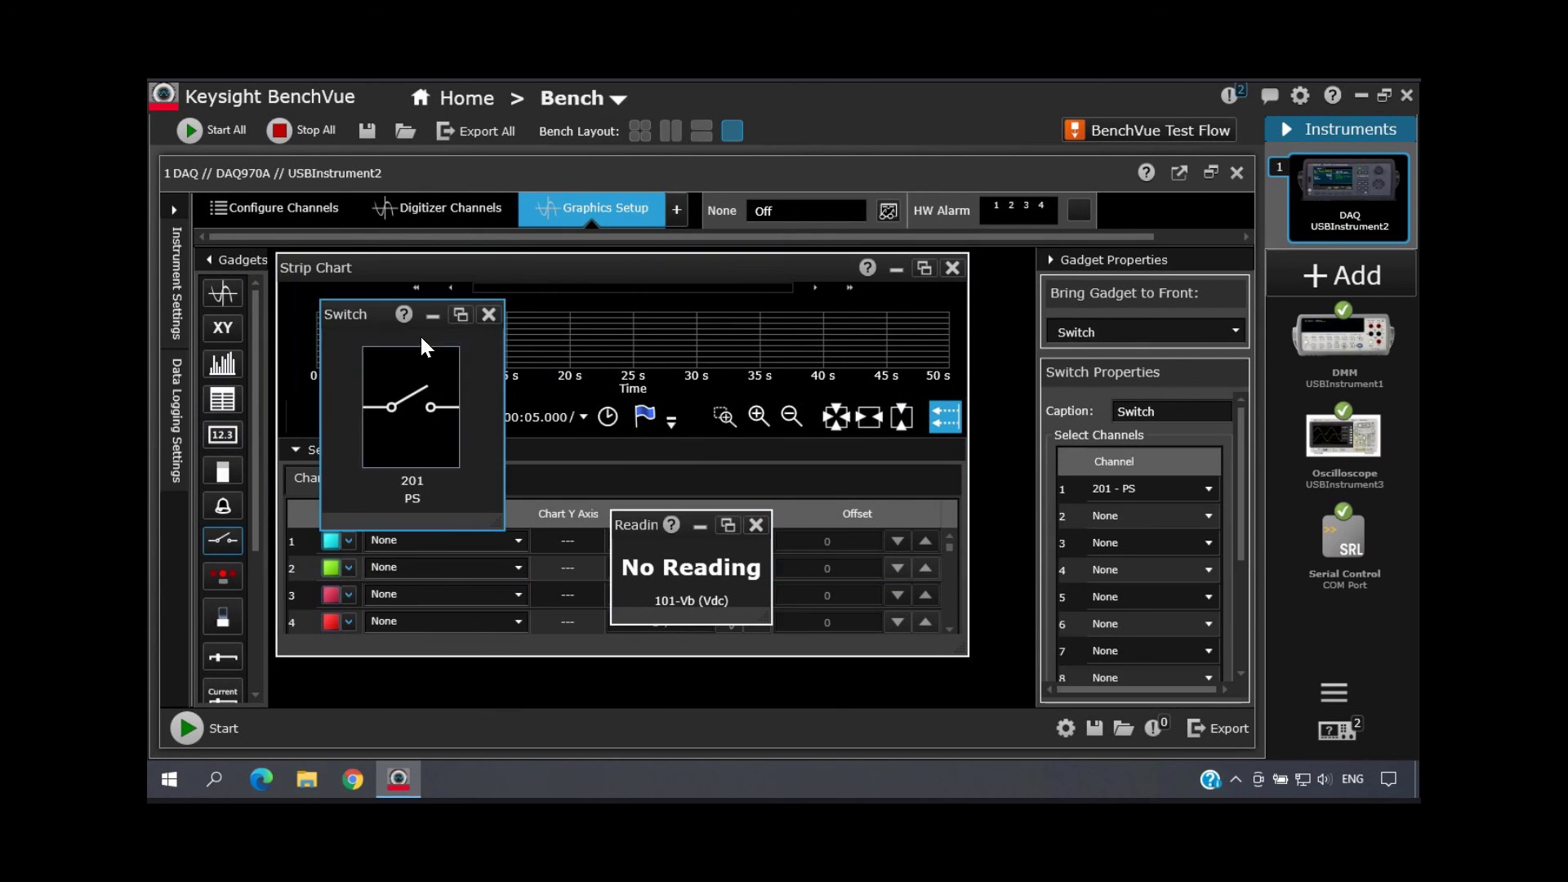